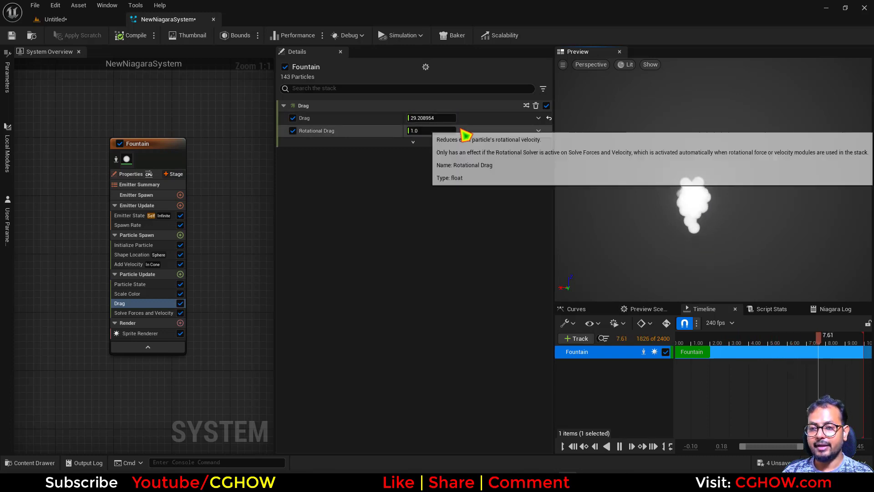
Drive the Drag value with Float from Curve, using the smooth rising curve template with its end key set to 50.
click(540, 119)
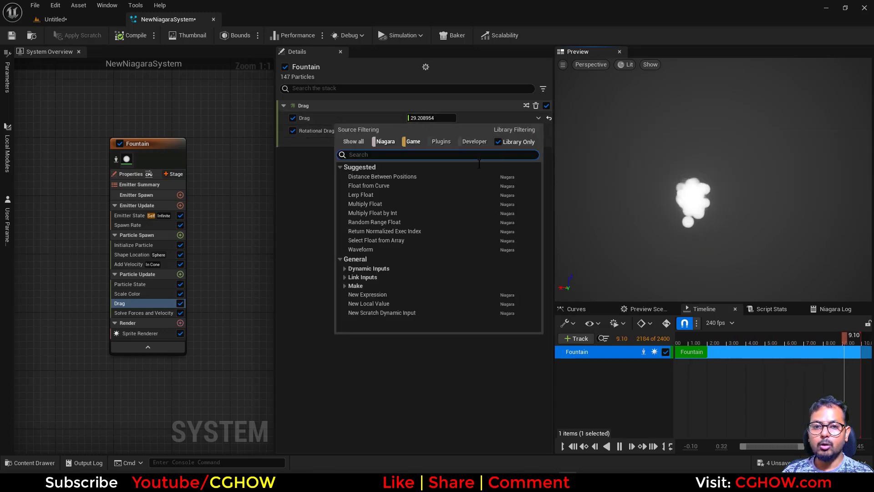
click(367, 191)
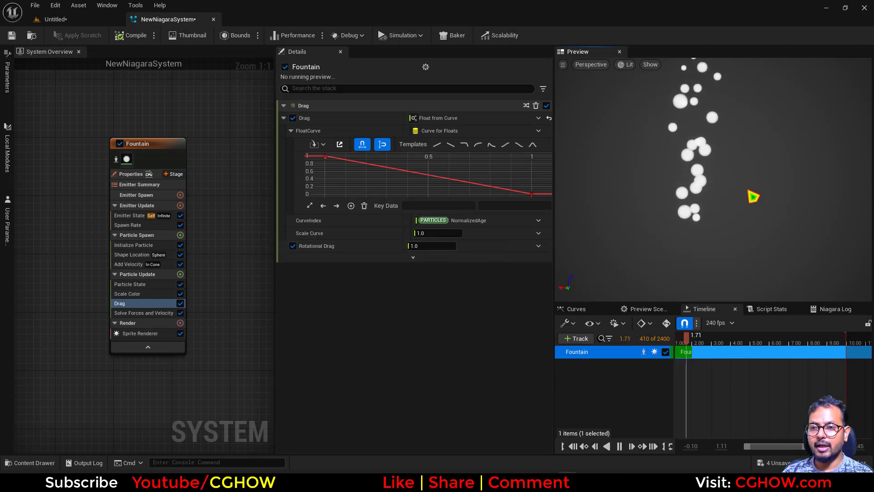
click(505, 145)
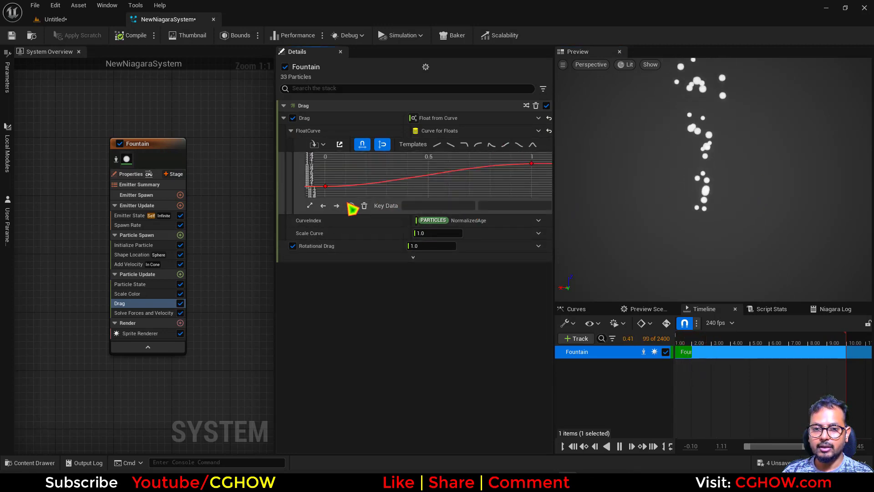
click(531, 163)
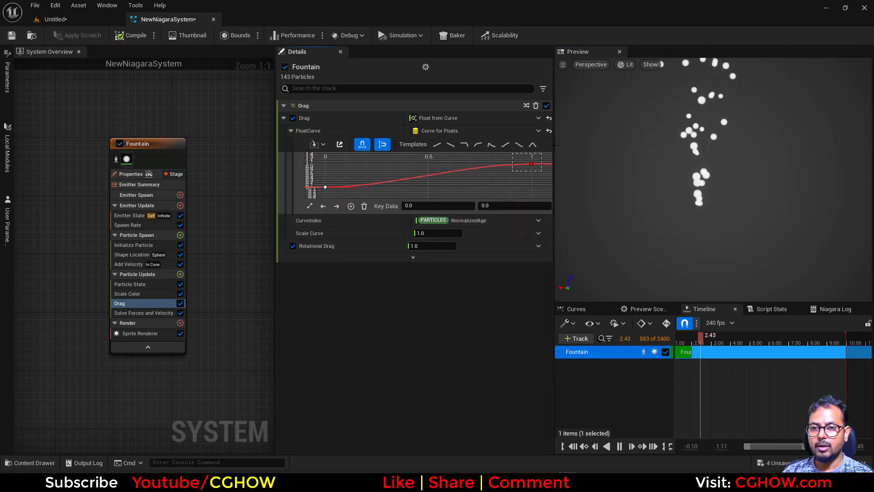
text(50)
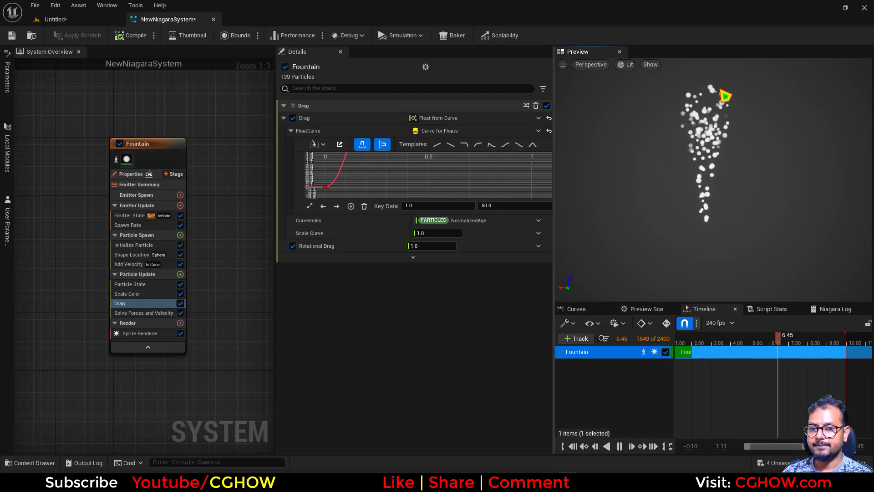
Change the velocity mode of the Add Velocity module to From Point.
click(129, 264)
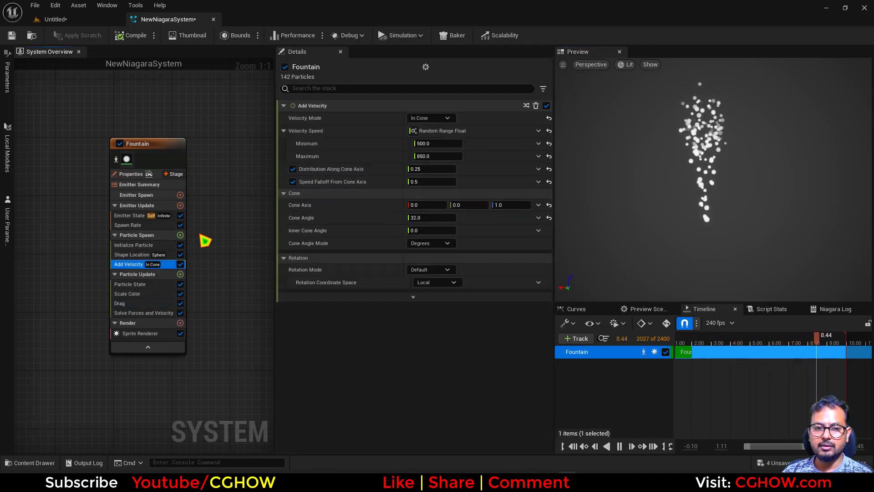
click(448, 119)
click(433, 141)
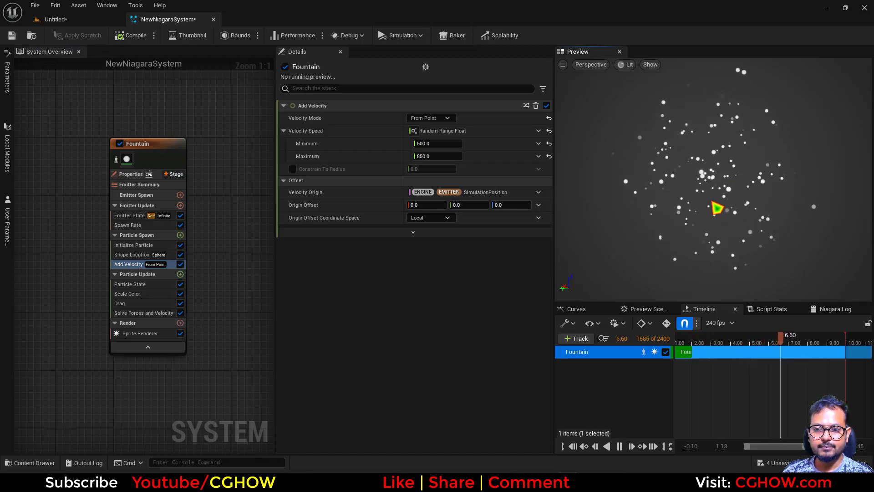
Expand the Drag module's advanced properties and reset its Drag value to the default.
click(136, 304)
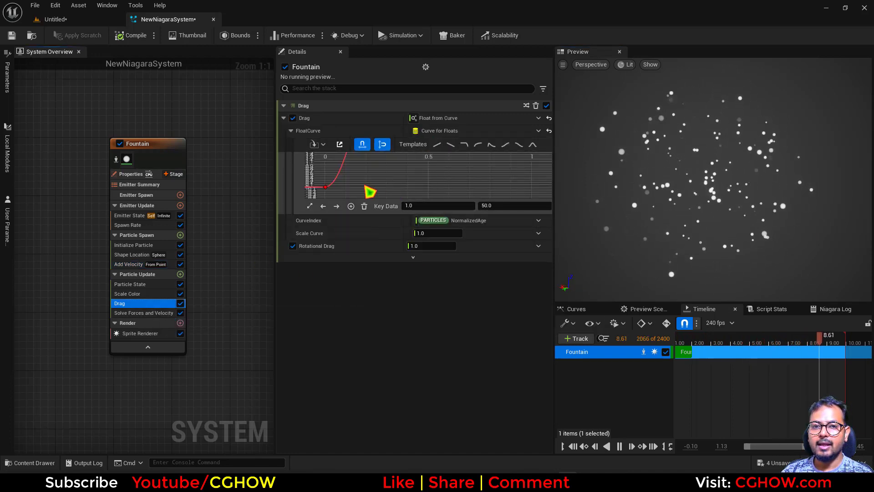
click(413, 257)
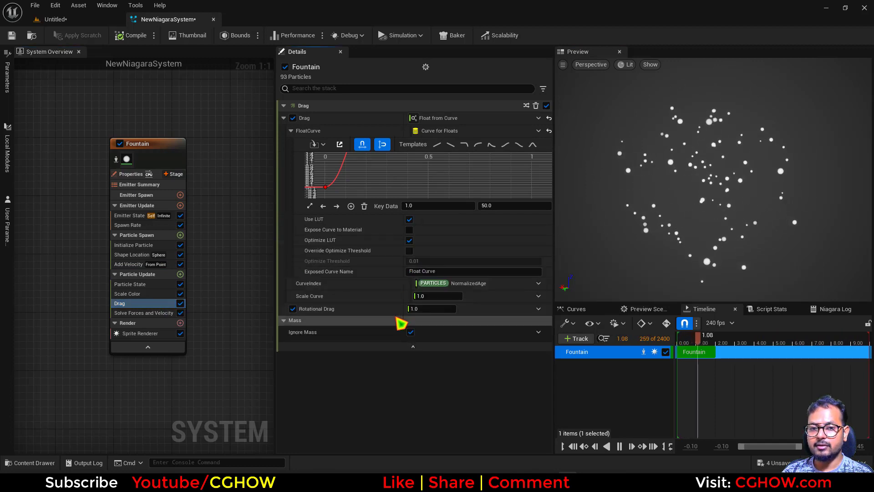
click(549, 118)
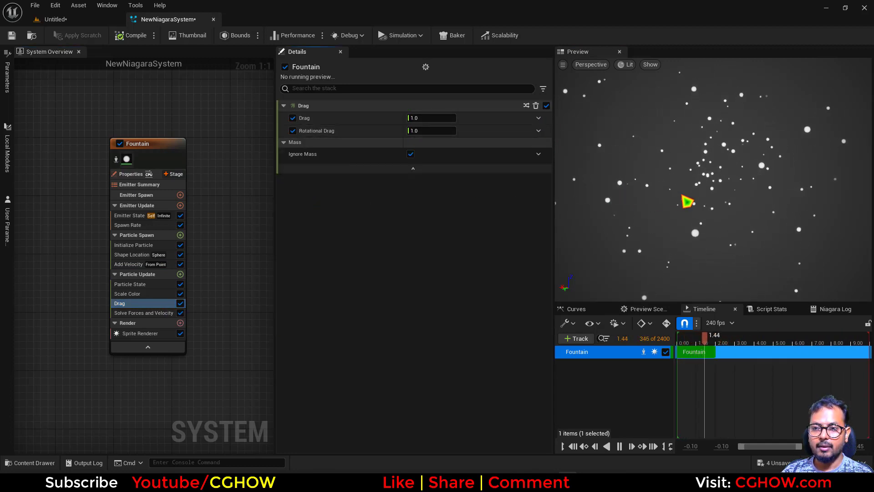
Assign the green material named 1 to the Sprite Renderer.
click(145, 333)
click(473, 136)
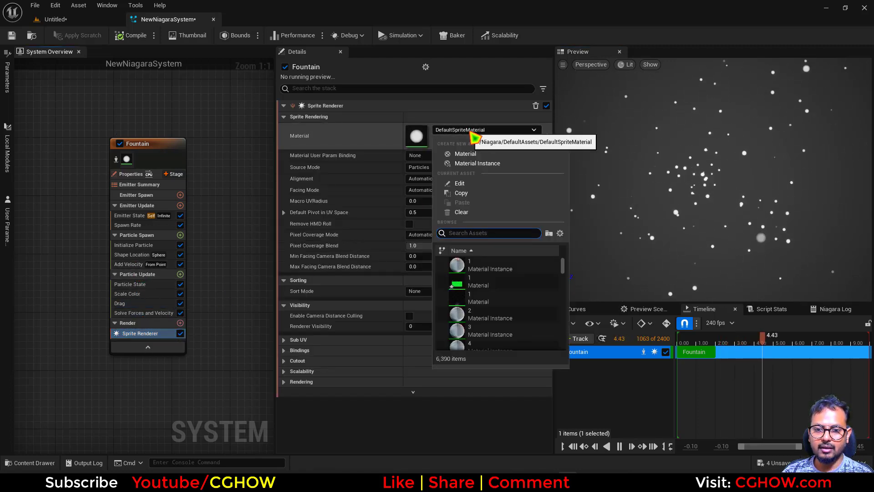
click(485, 287)
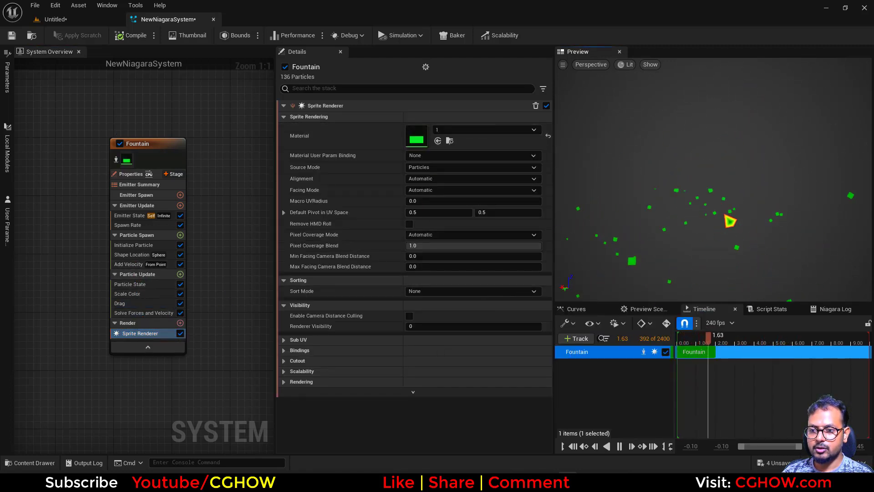
Switch the Add Velocity module to Linear mode and set its Z velocity to 100.
click(153, 264)
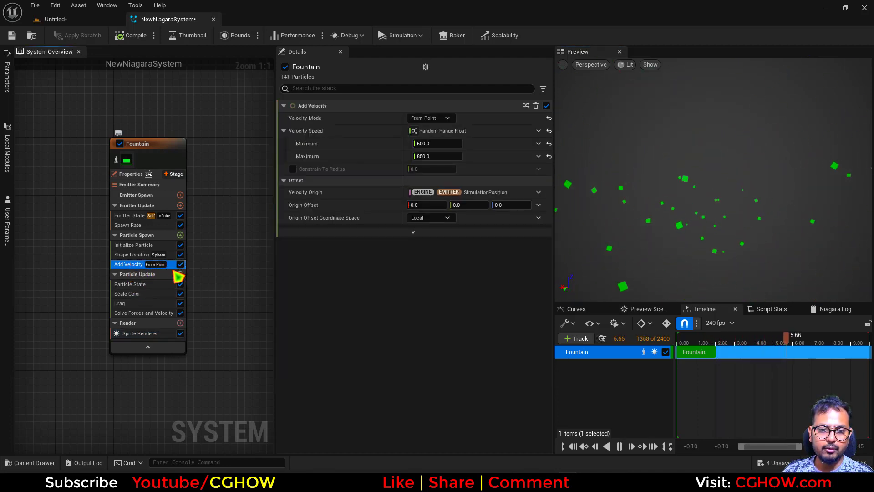
click(444, 119)
click(437, 130)
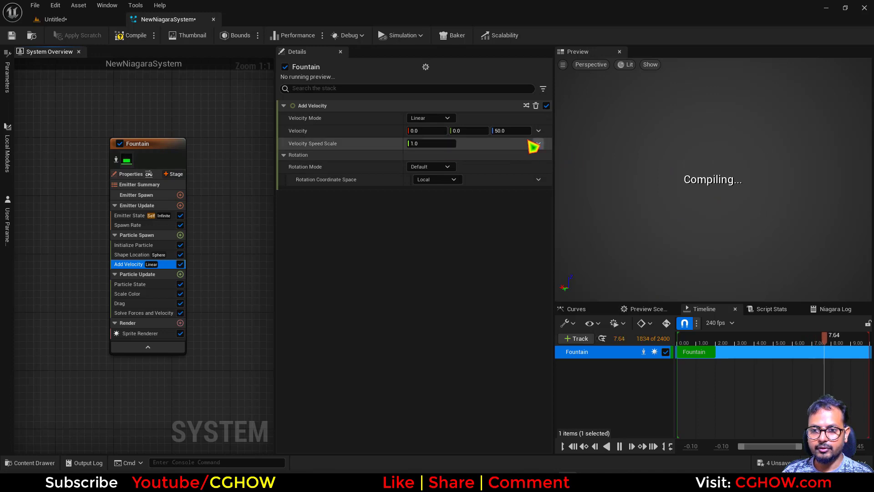
click(505, 130)
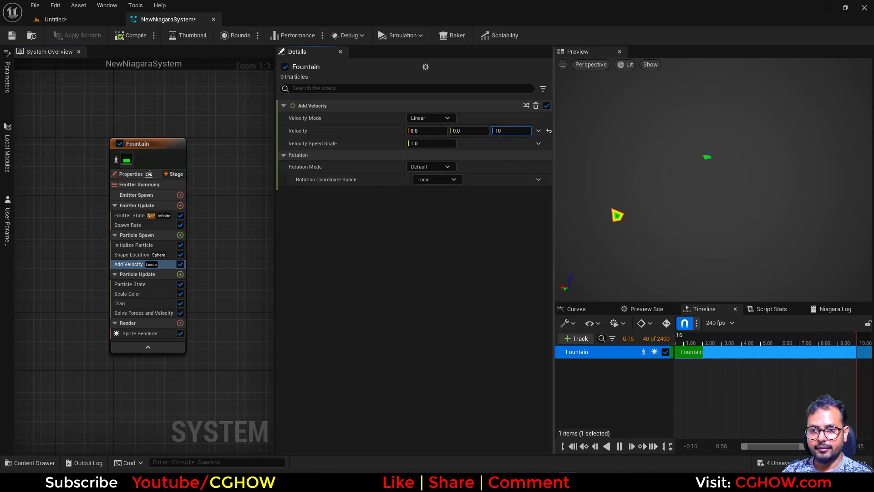
Set the Fountain emitter's Drag value to 0 and its spawn rate to 10.
click(141, 303)
click(432, 118)
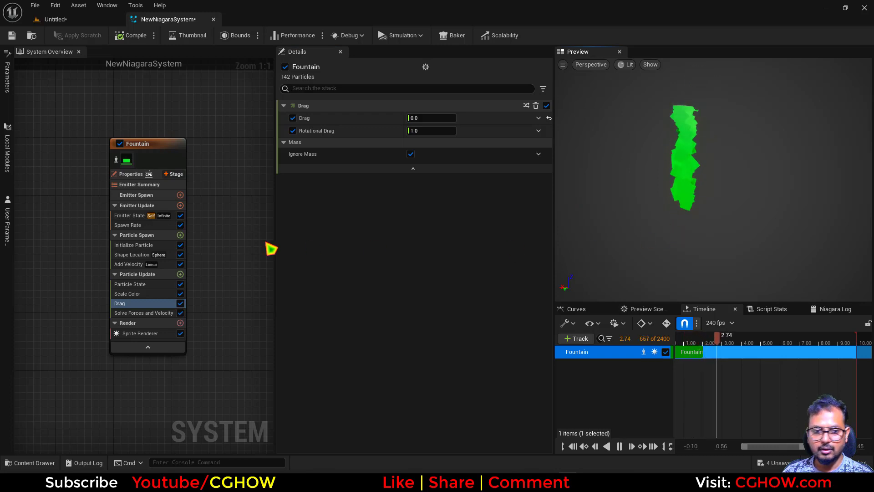
click(132, 225)
click(433, 115)
text(1)
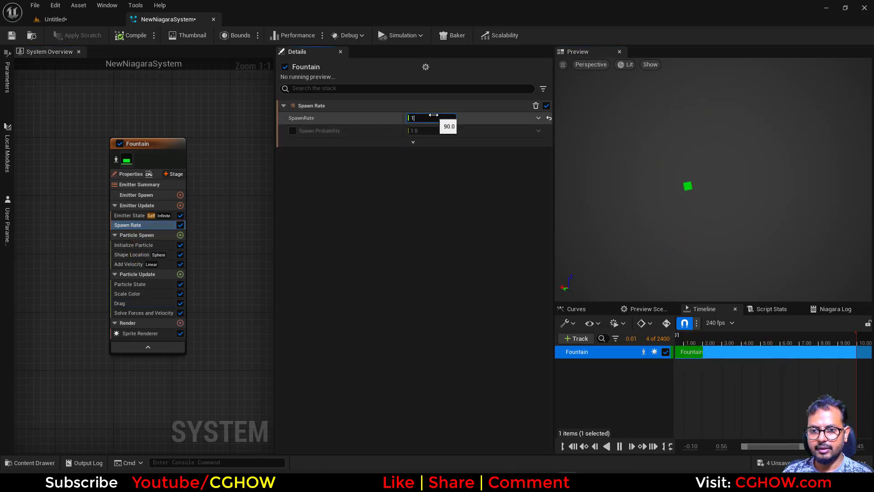
text(0)
key(Return)
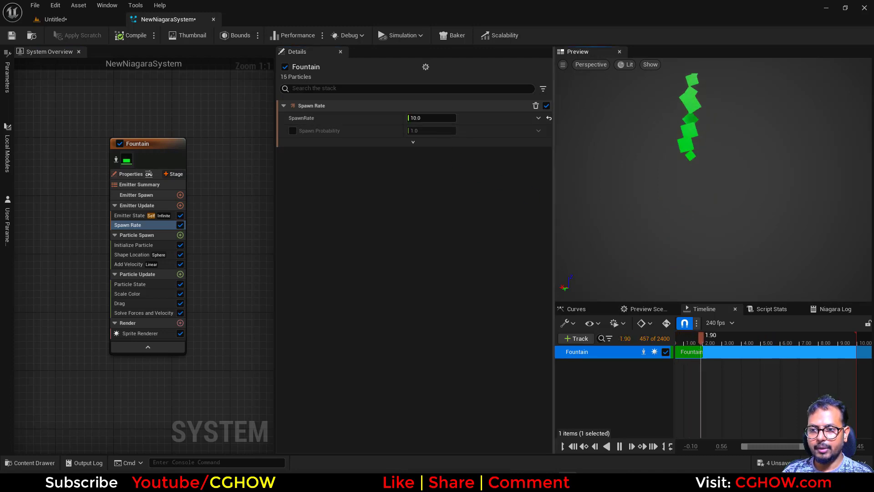
Raise the Z velocity in the Add Velocity module to about 152.7.
click(166, 264)
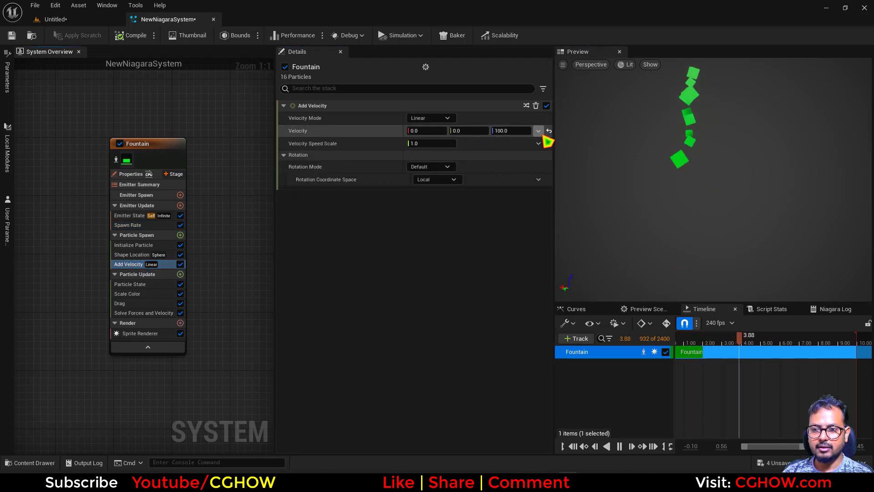
click(540, 133)
drag(513, 131, 530, 131)
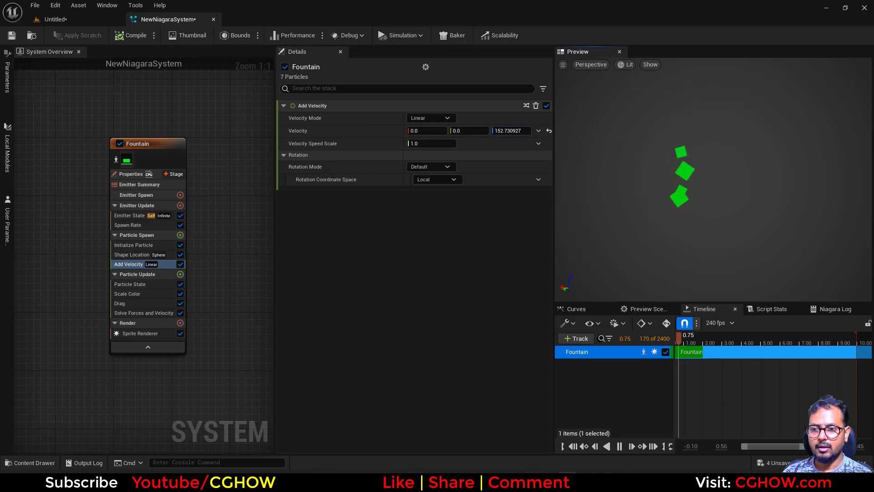
Set the sprite rotation mode in Initialize Particle to Unset and disable the Shape Location module.
click(137, 245)
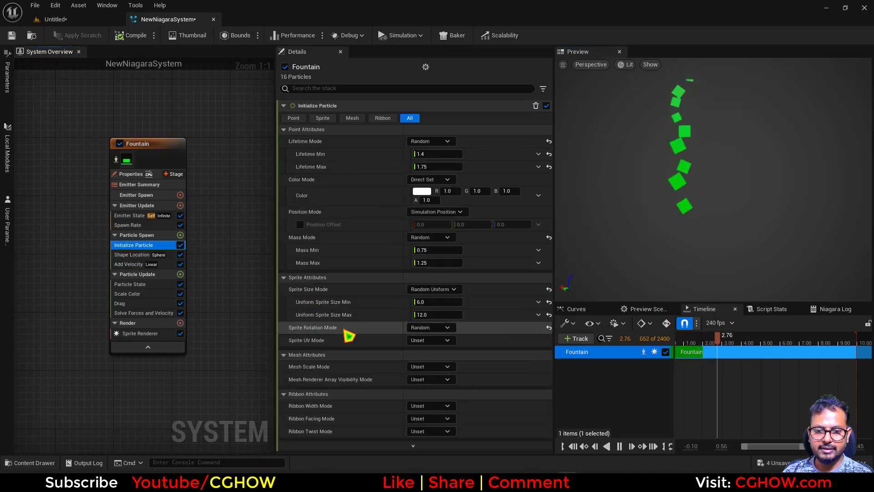
click(436, 331)
click(421, 339)
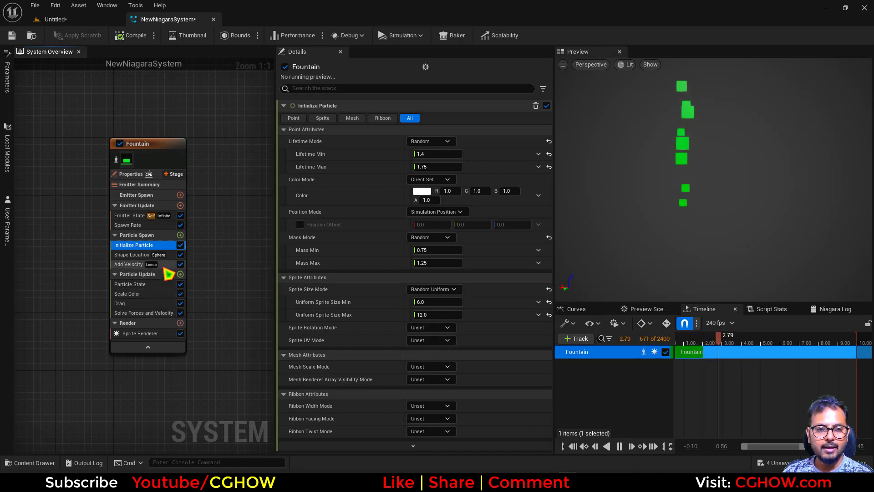
click(180, 255)
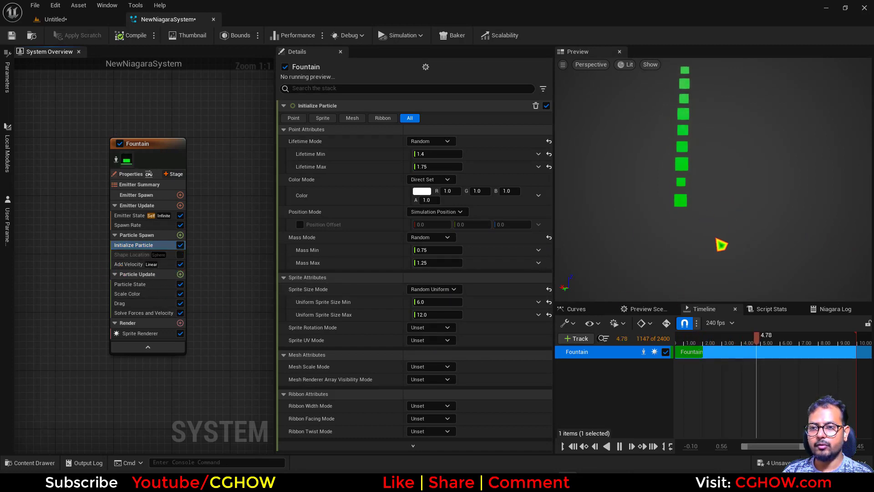
Make the minimum and maximum uniform sprite size both 10 and set the mass mode to Unset / (Mass of 1).
click(432, 315)
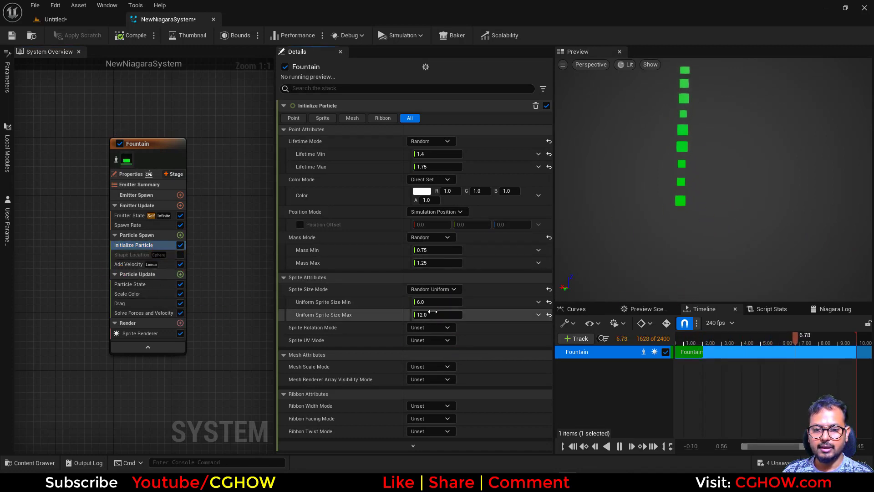
text(10)
click(437, 237)
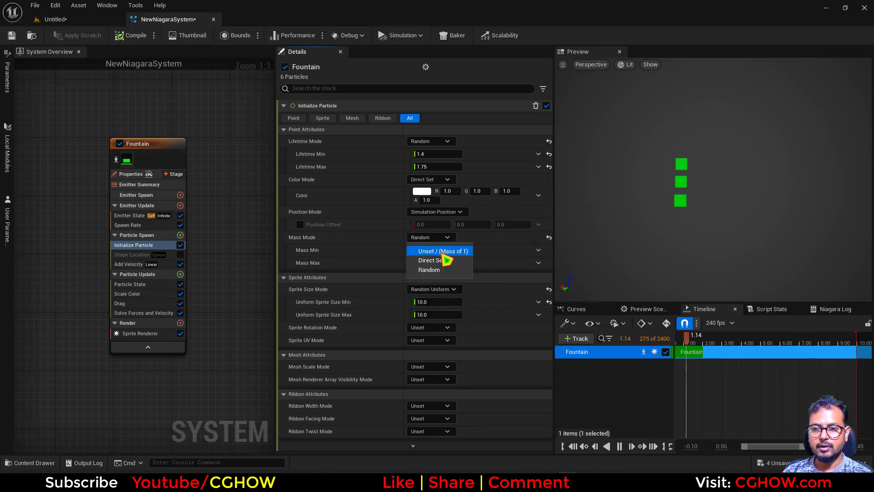
click(438, 250)
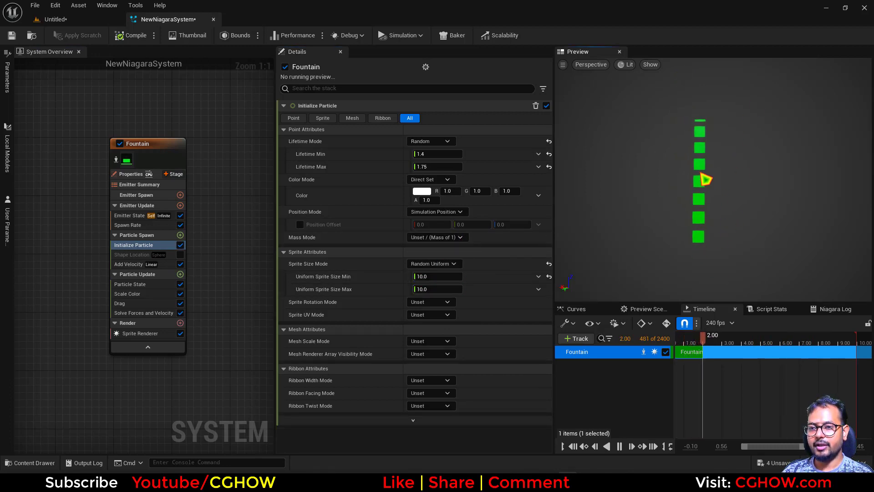
Add an Add Rotational Velocity module to the Particle Spawn group.
click(181, 236)
text(ro)
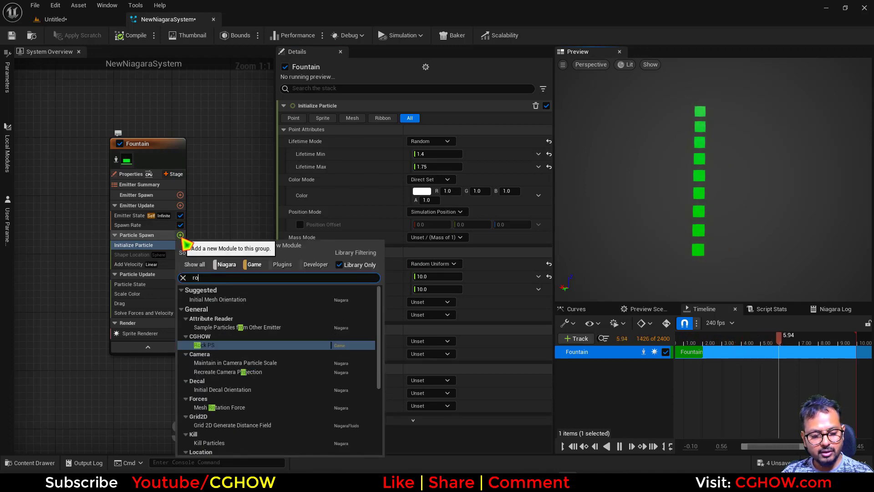
text(ti)
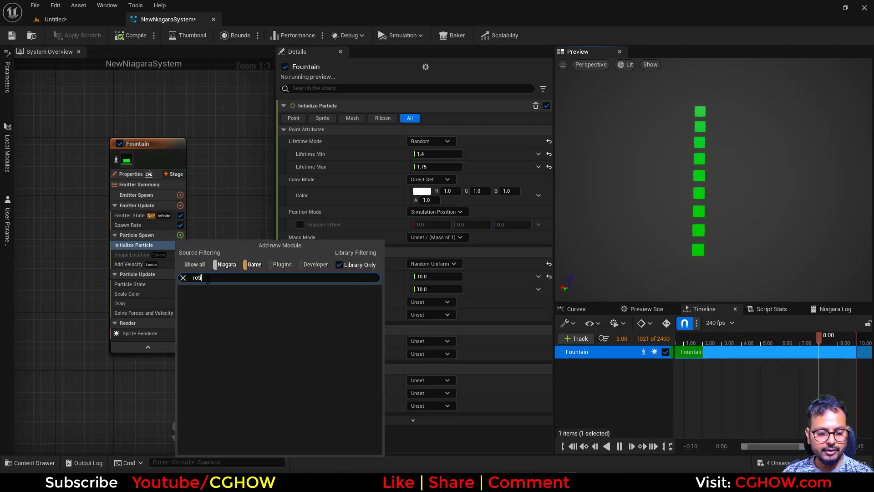
drag(207, 279, 147, 281)
text(rotatio)
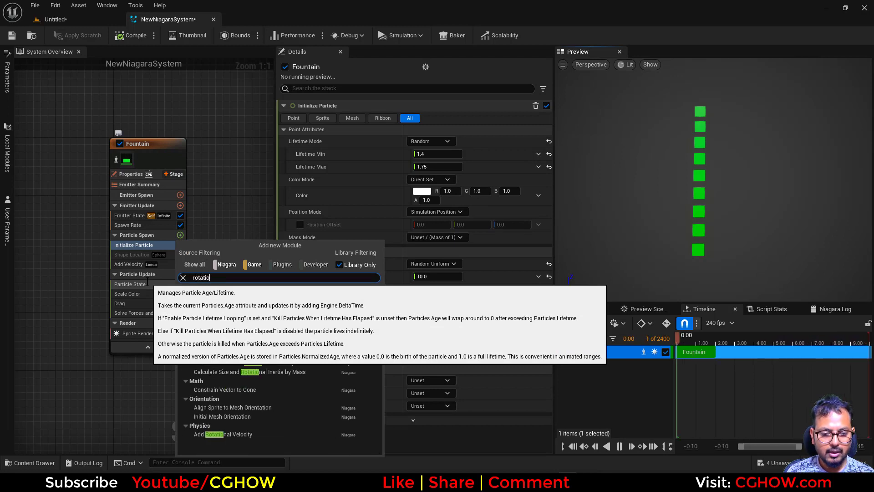
text(nal)
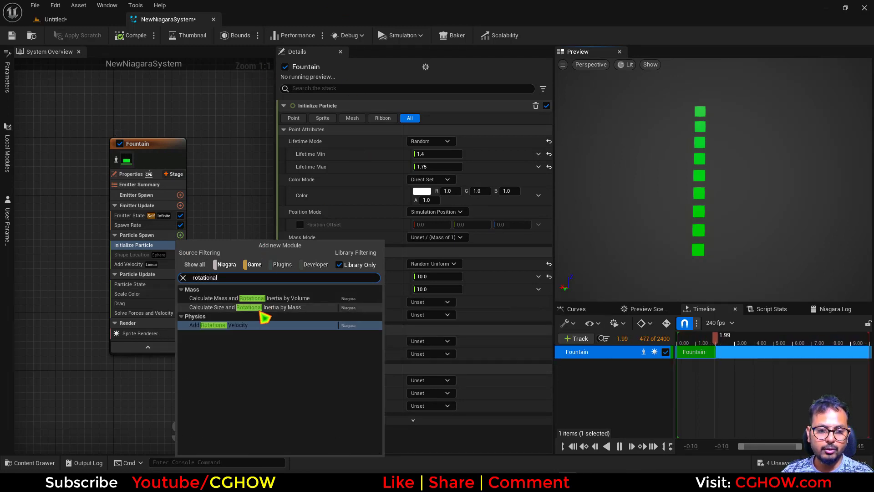
click(234, 329)
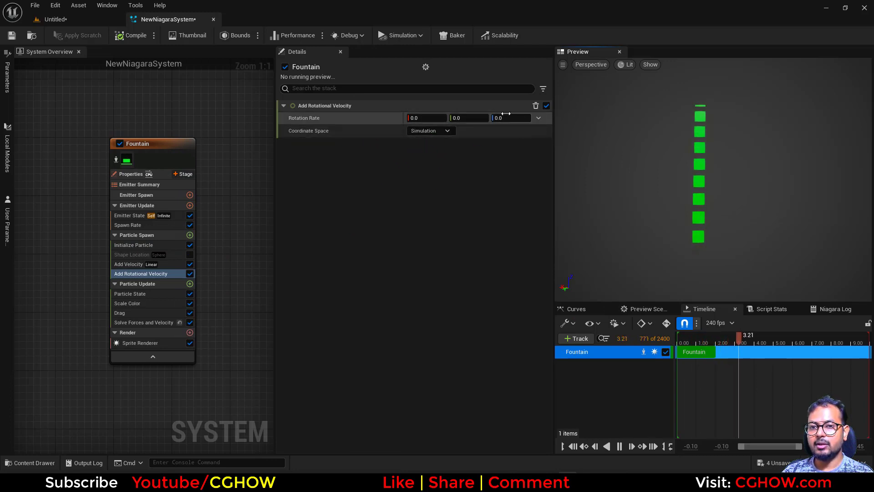
Set the rotation rate of the rotational velocity to about 1.56 on X and 1 on Y.
drag(427, 117, 450, 119)
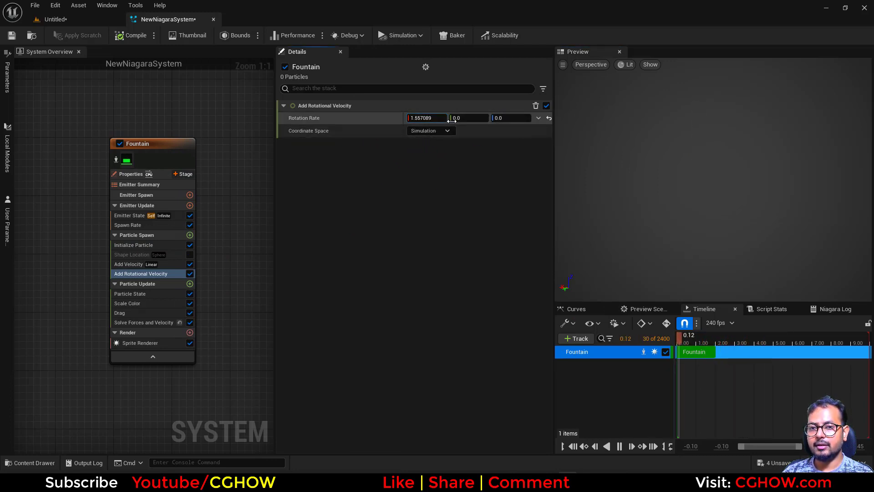
click(457, 119)
text(1)
key(Return)
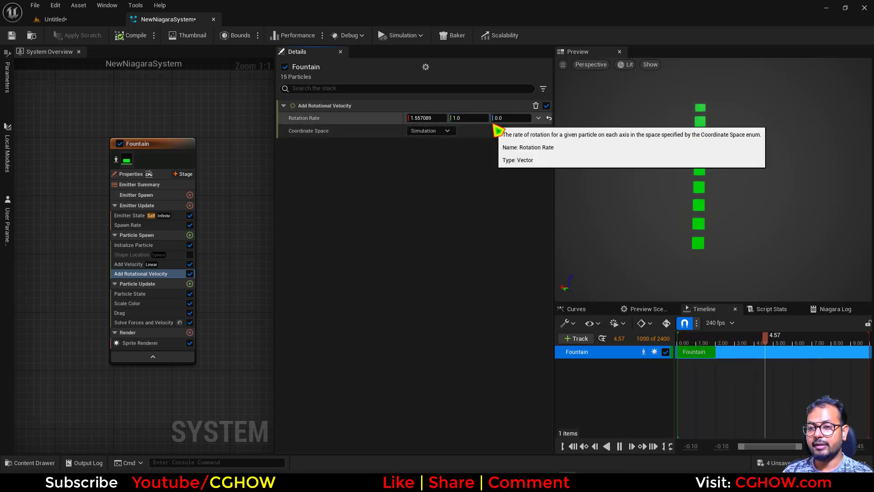
Disable the Sprite Renderer and add a Mesh Renderer to the Fountain emitter.
click(139, 343)
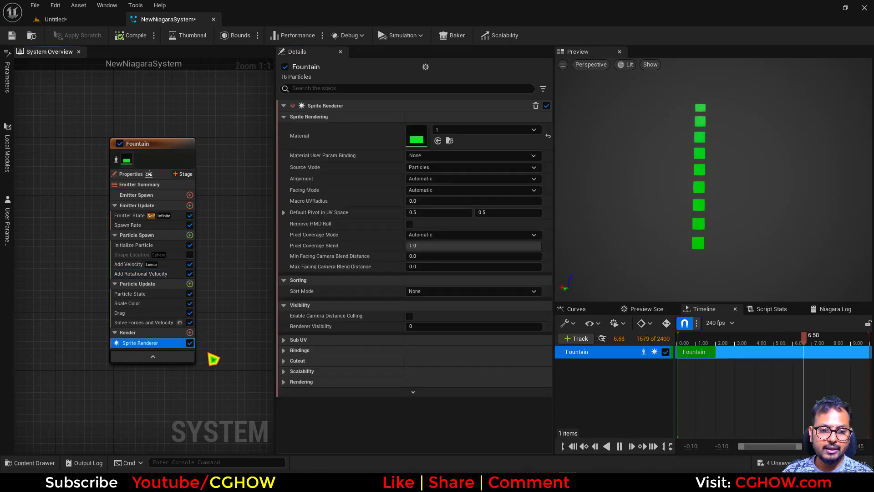
click(190, 342)
click(190, 332)
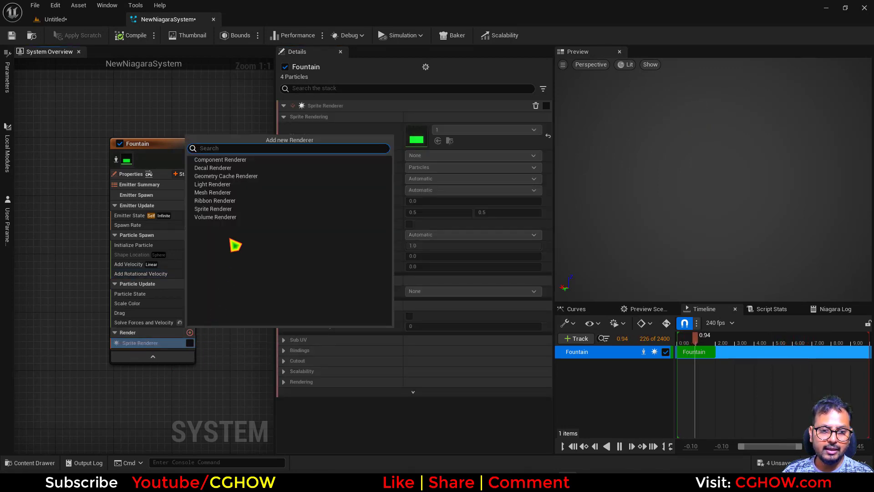
click(218, 197)
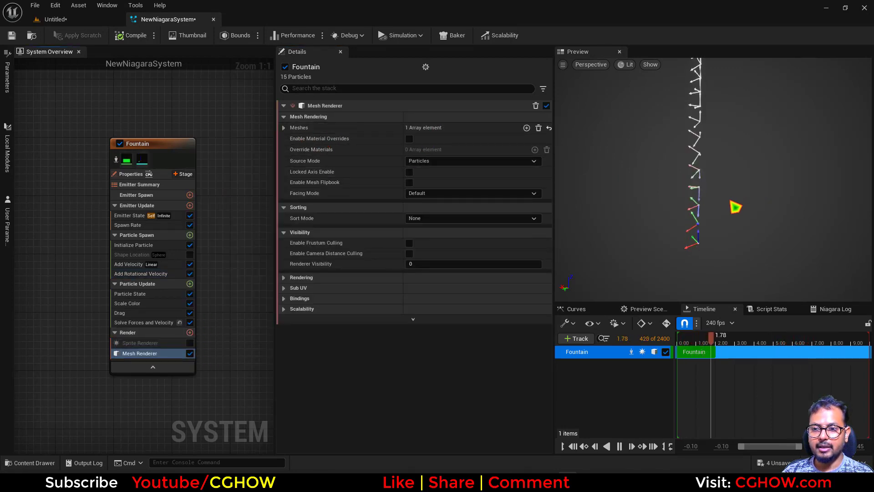
Toggle the Add Rotational Velocity module to compare the mesh particles with and without it, leaving it disabled.
click(190, 274)
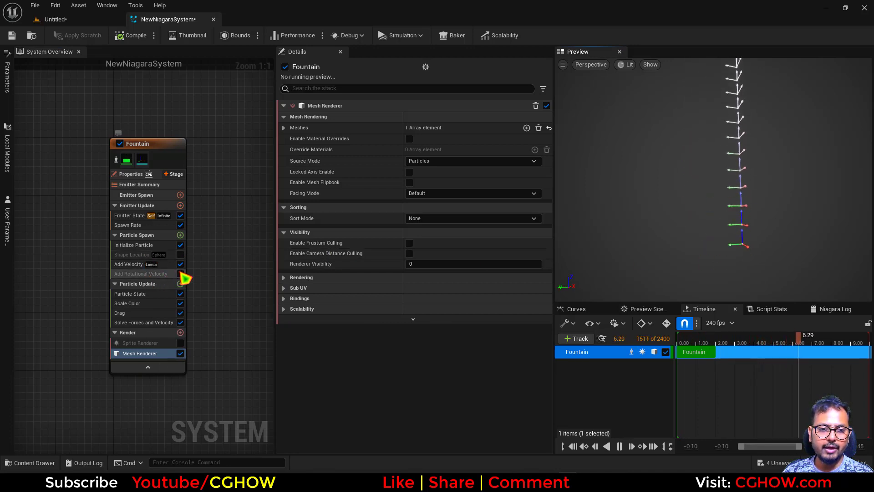
click(180, 273)
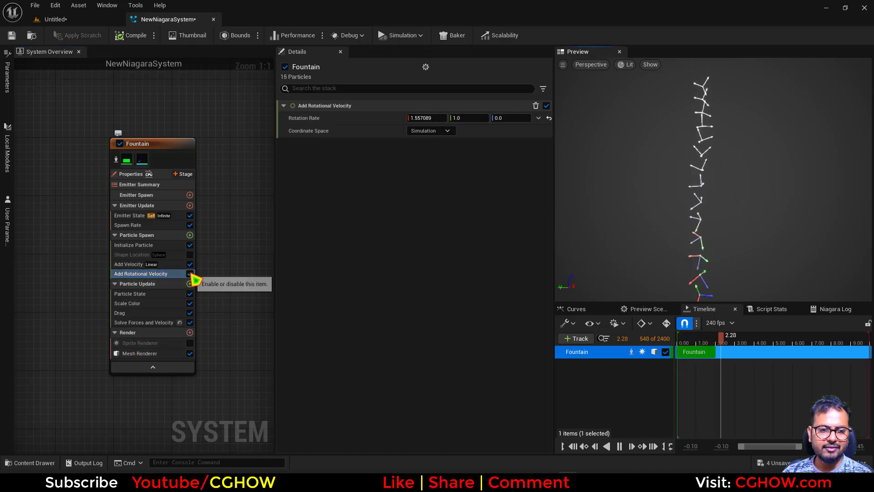
click(190, 274)
Replace the Mesh Renderer's mesh with the 1M_Cube static mesh.
click(173, 354)
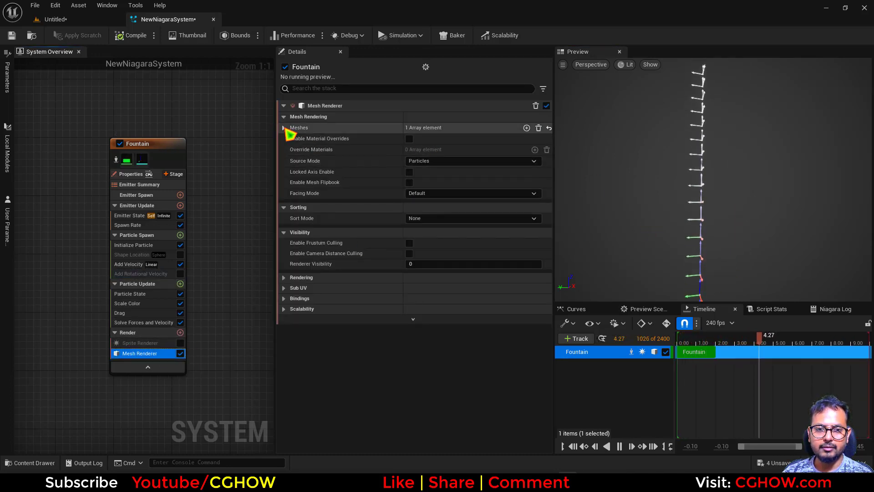
click(316, 129)
click(450, 142)
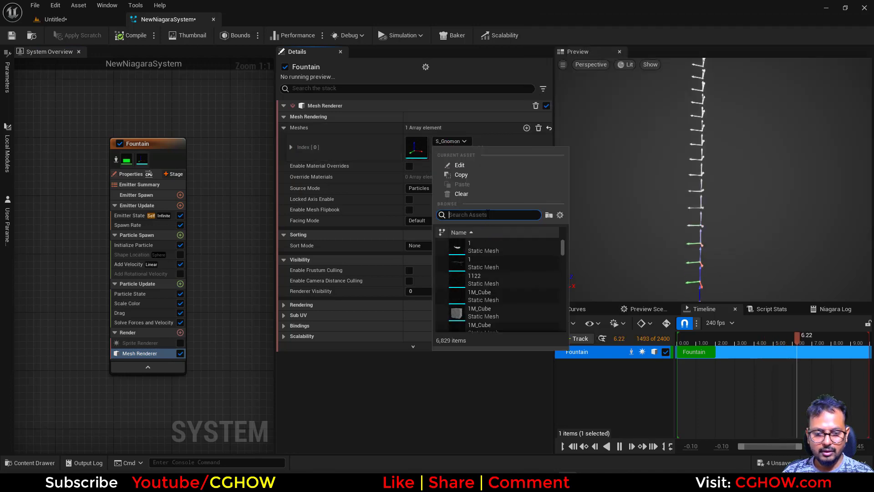
text(v)
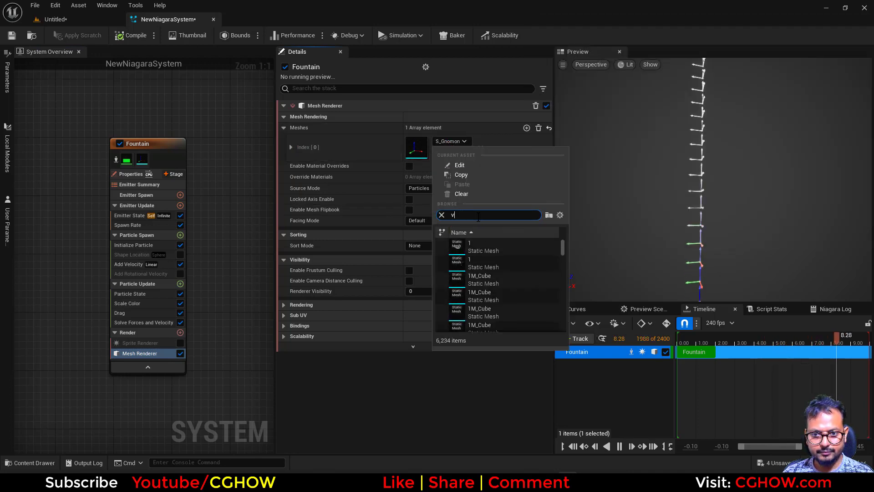
key(BackSpace)
text(box)
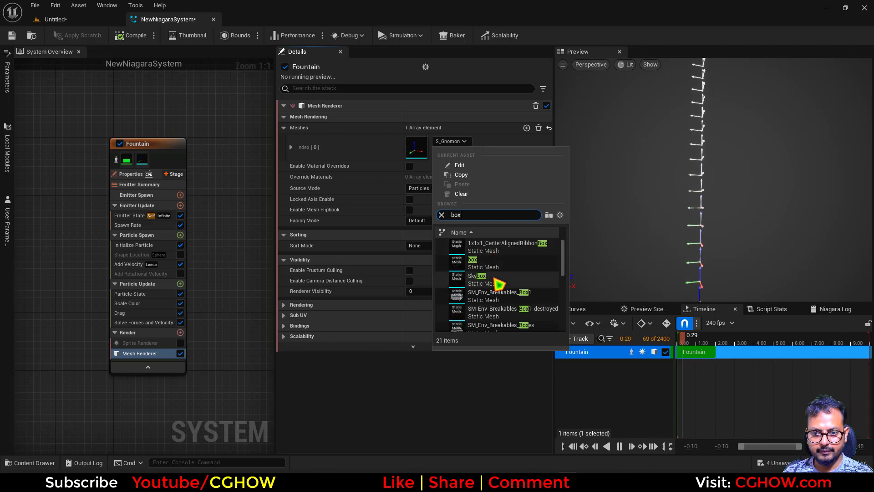
scroll(491, 269, down, 3)
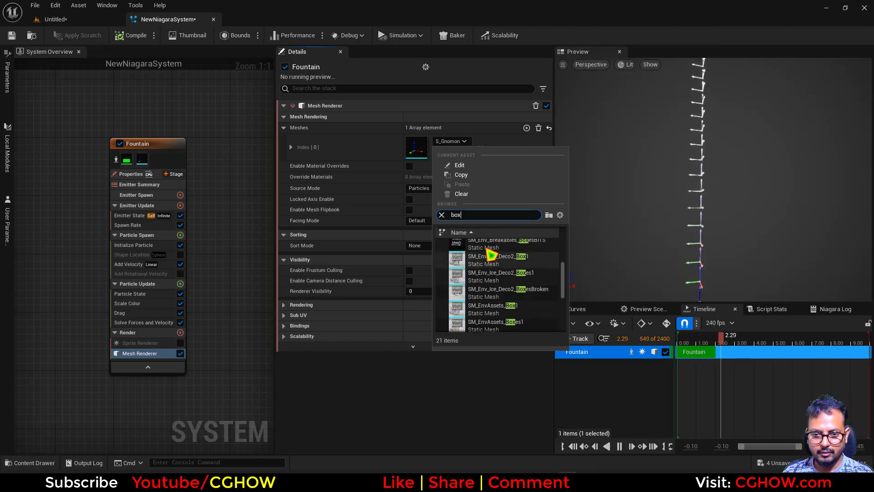
text(cube)
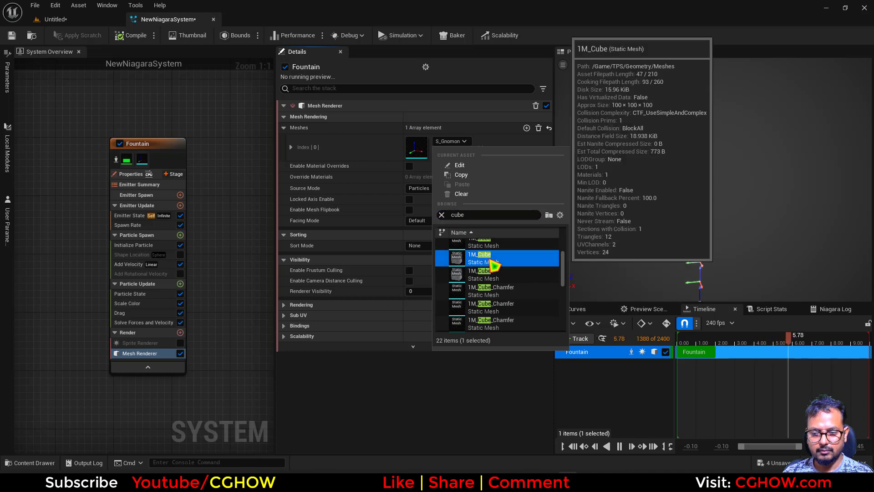
click(484, 259)
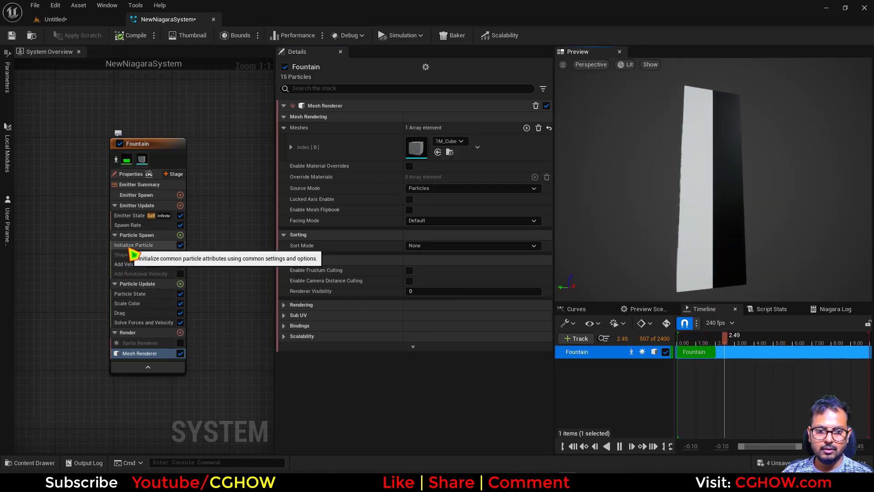
Set Initialize Particle's mesh scale mode to Non-Uniform with a mesh scale of 0.5, 0.1, 0.1.
click(134, 246)
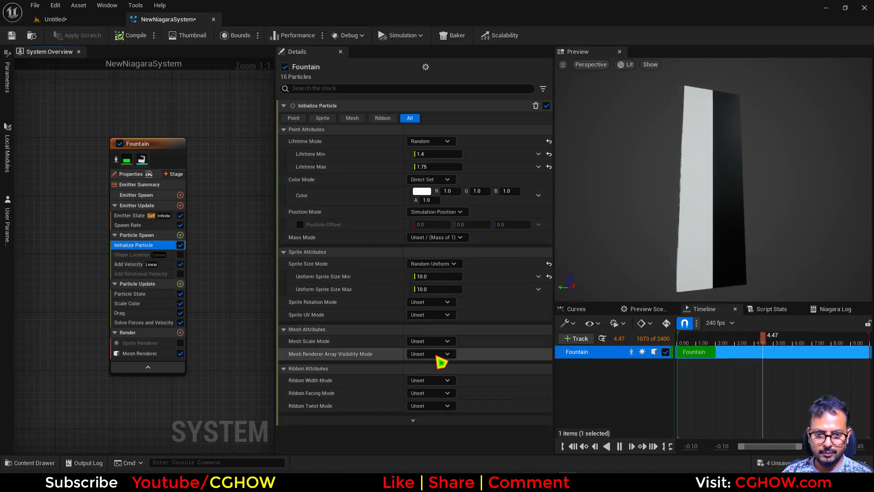
click(432, 341)
click(458, 383)
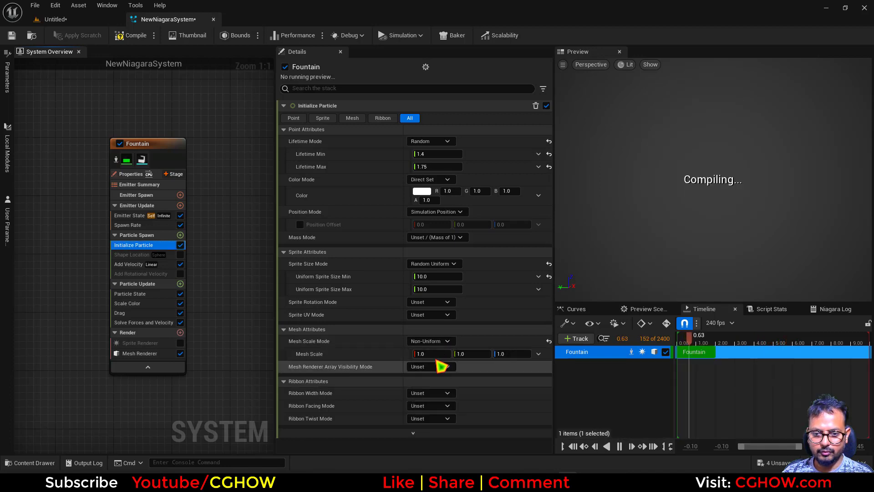
text(0.1)
key(Return)
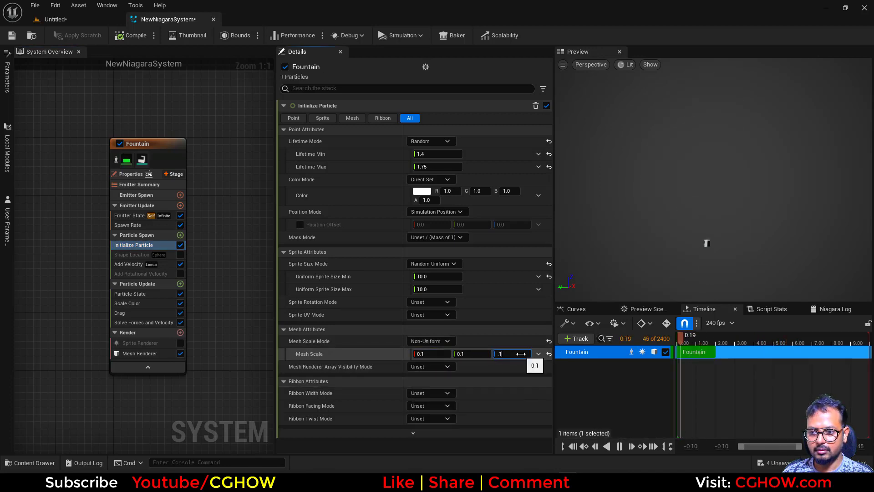
click(521, 354)
text(.1)
key(Return)
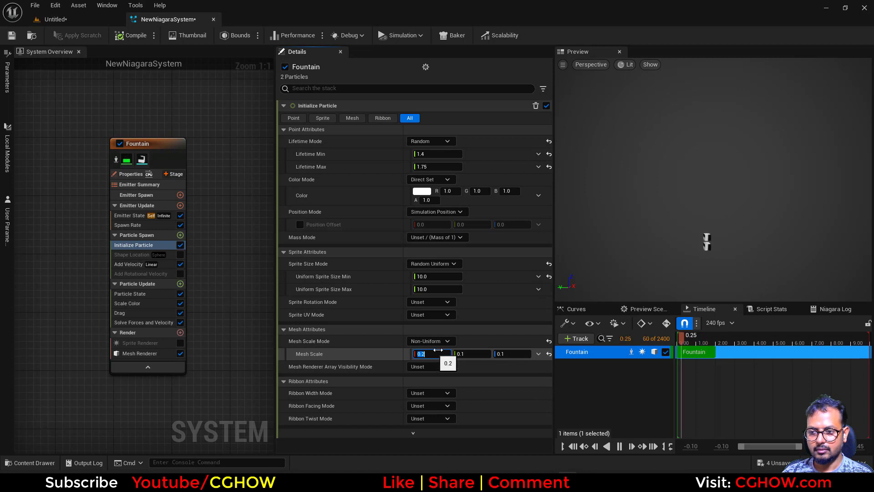
text(.5)
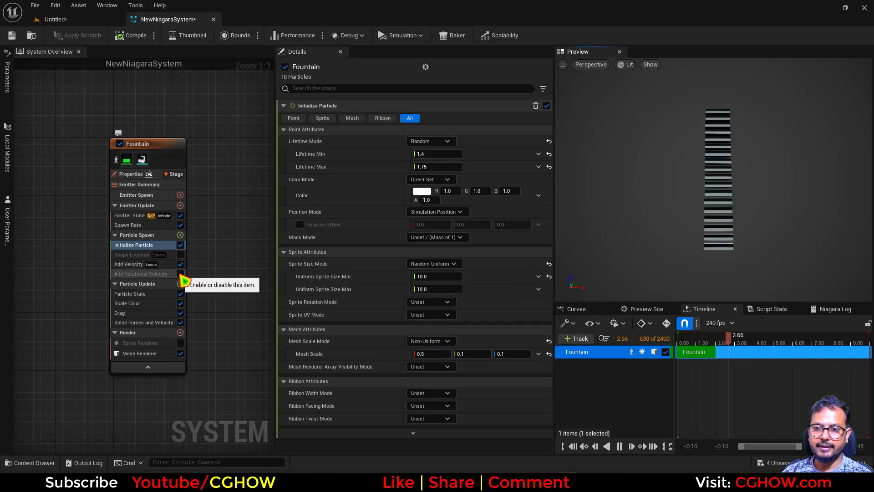
Enable the Add Rotational Velocity module and set its X rotation rate to 0.
click(180, 273)
click(150, 274)
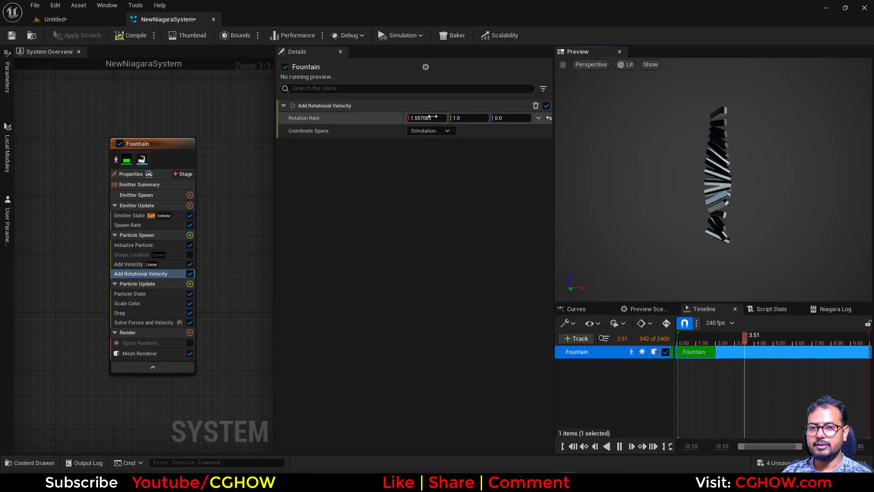
key(Return)
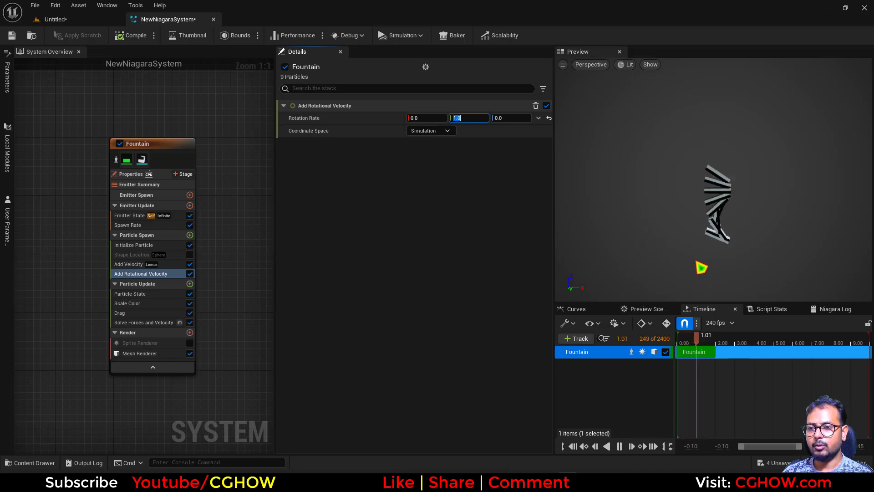
Try a rotational drag of about 183 in the Drag module, and replace it with a Float from Curve input.
click(127, 313)
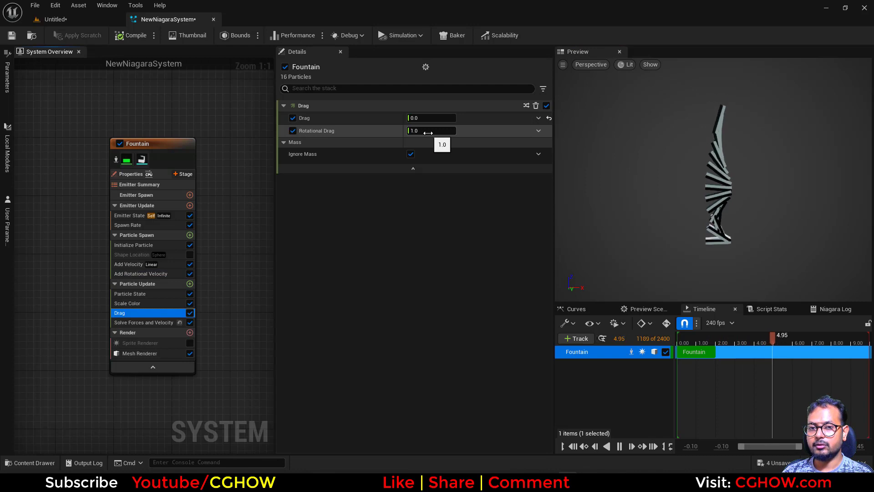
drag(428, 133, 430, 133)
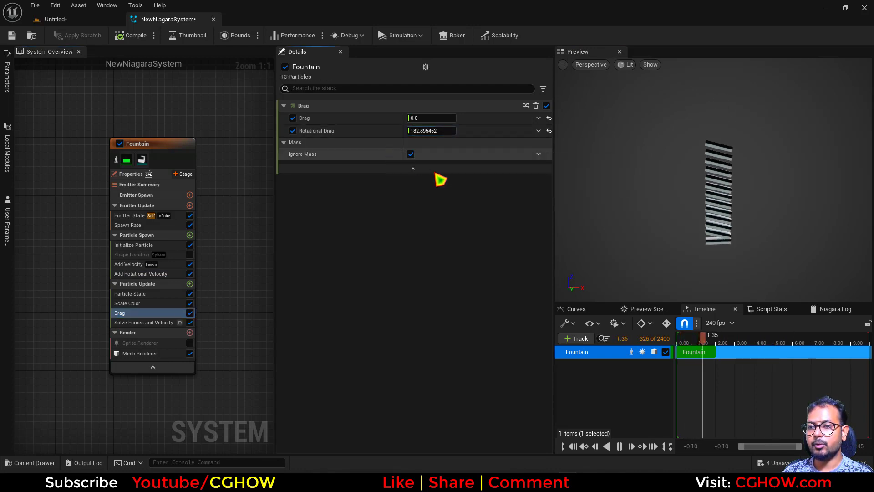
click(538, 131)
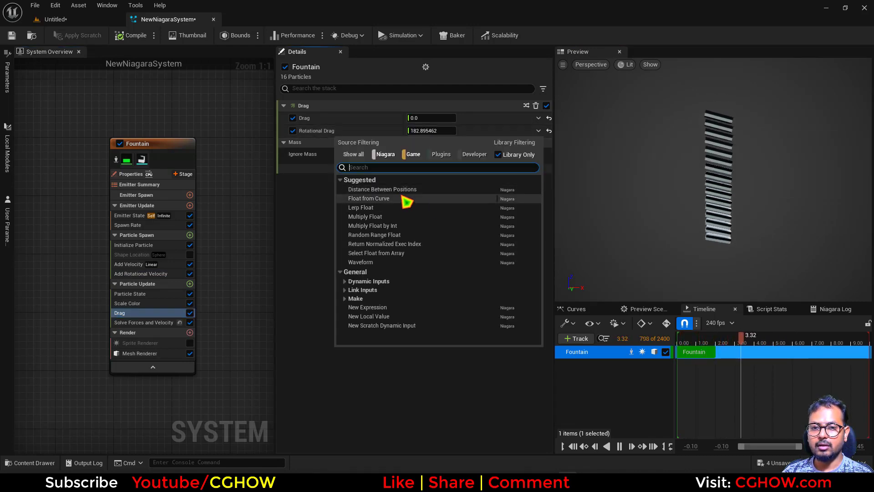
click(369, 199)
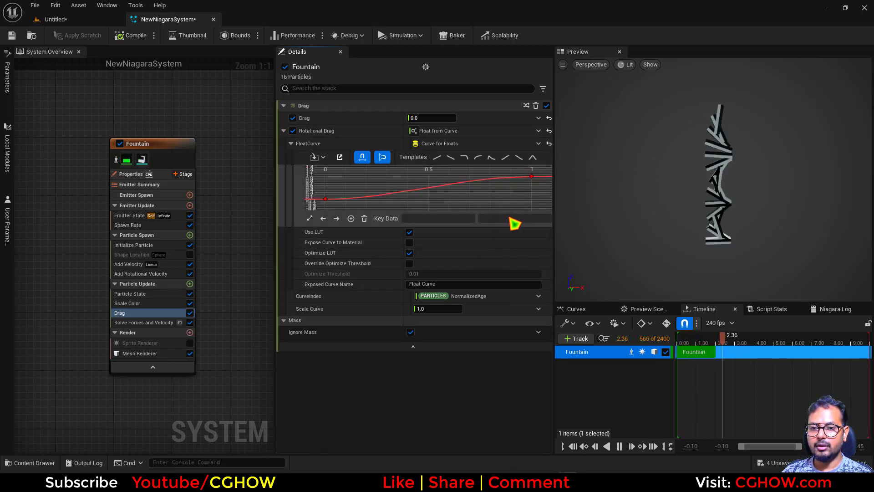
Set the value of the rotational drag curve's end key to 10.
click(531, 176)
click(513, 220)
text(10)
key(Return)
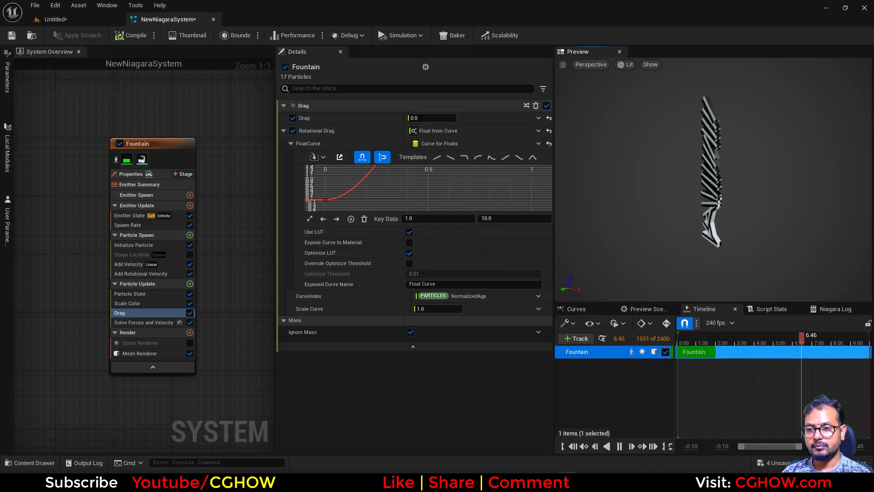
Disable the Drag module and change the Add Velocity mode to In Cone.
click(190, 312)
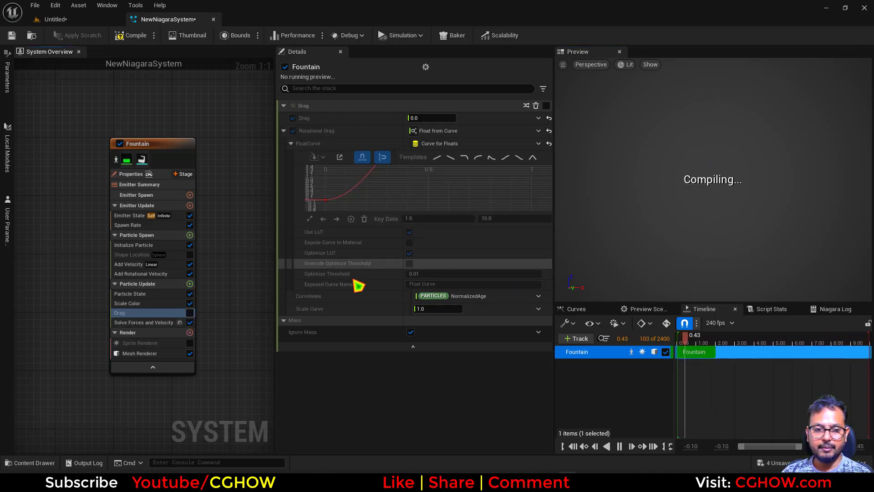
click(132, 265)
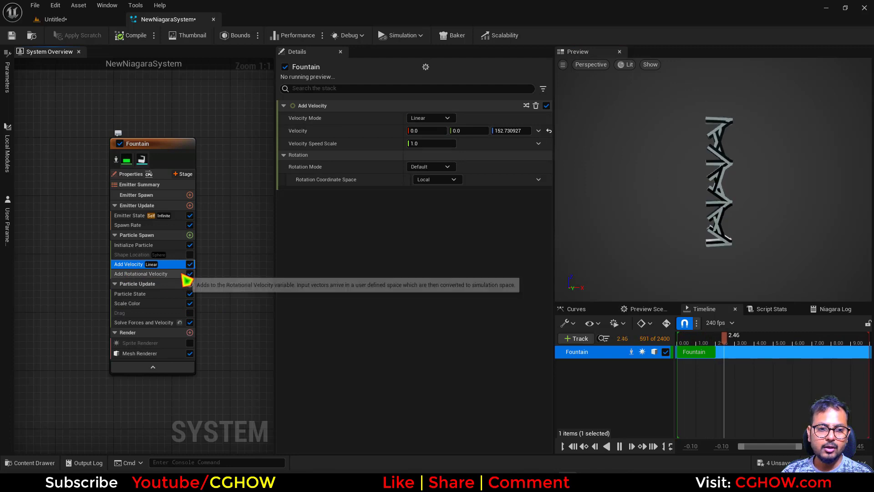
click(182, 225)
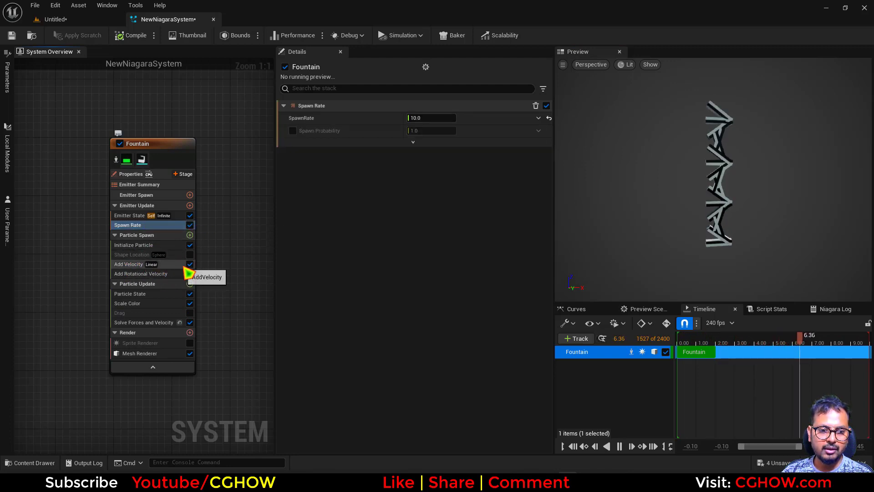
click(133, 265)
click(430, 118)
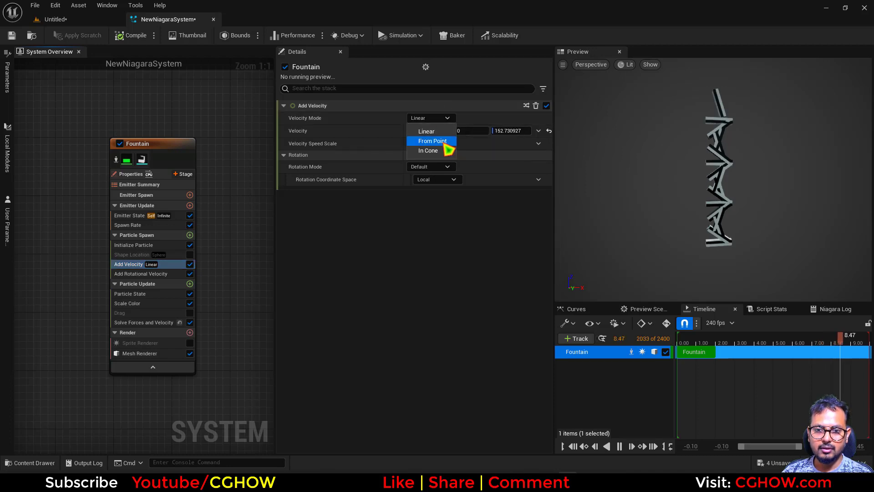
click(445, 144)
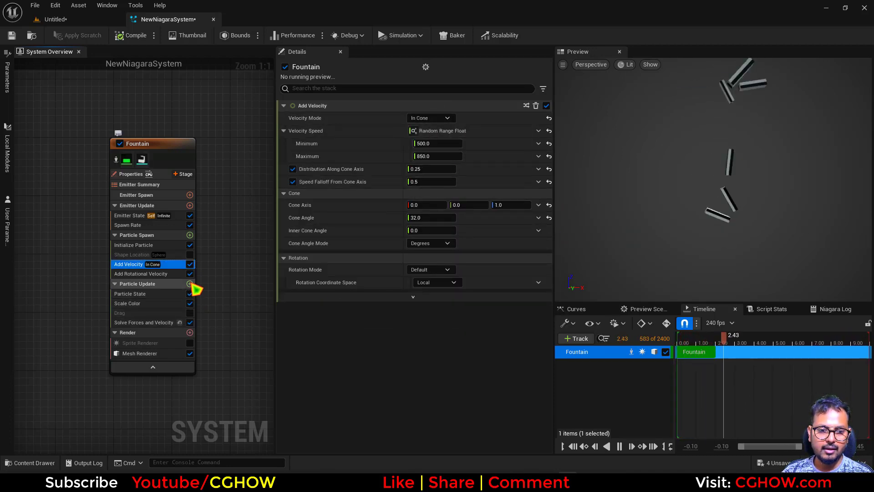
Add a Gravity Force module to the Particle Update group.
click(190, 284)
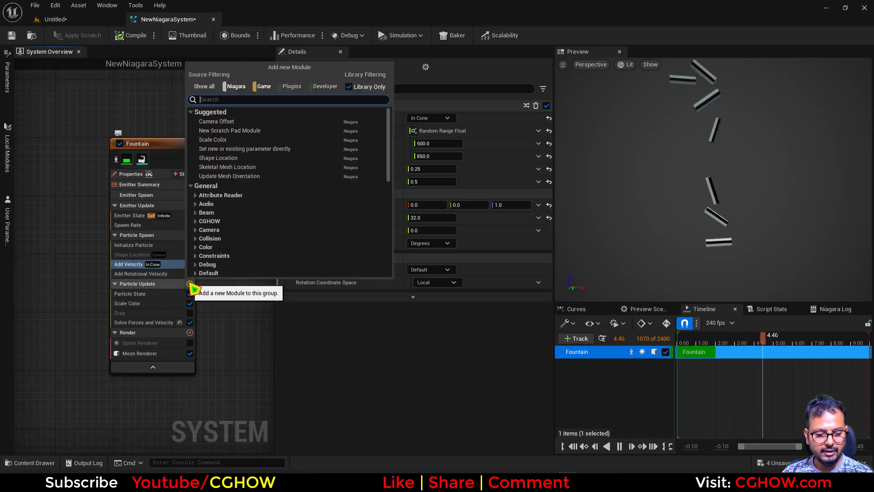
text(gravity)
click(225, 197)
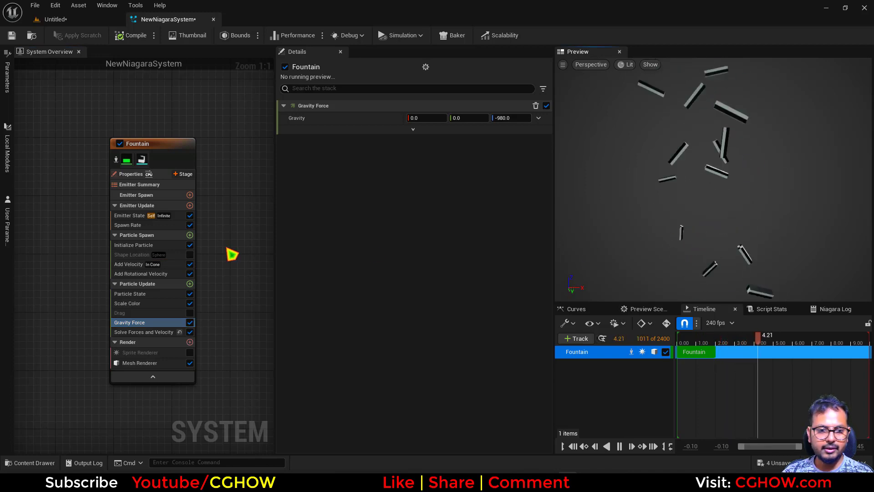
Add a Collision module to Particle Update and set its CPU collision type to Analytical Planes.
click(190, 283)
text(coll)
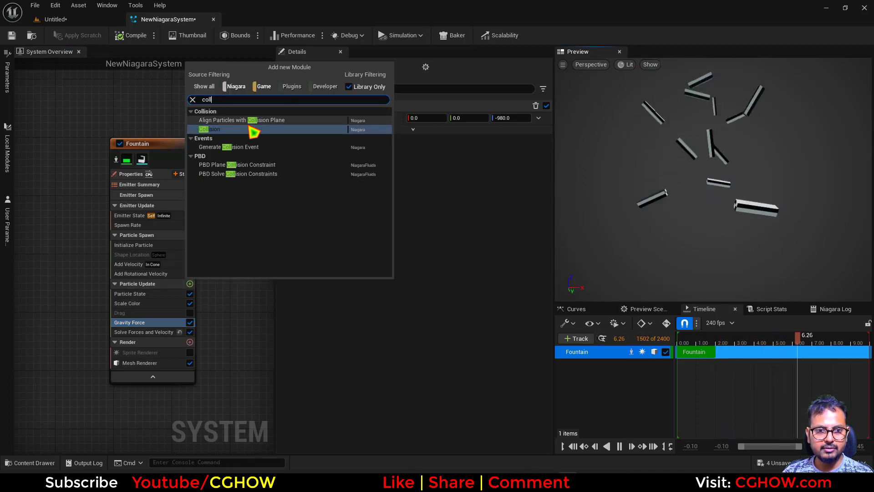
click(220, 130)
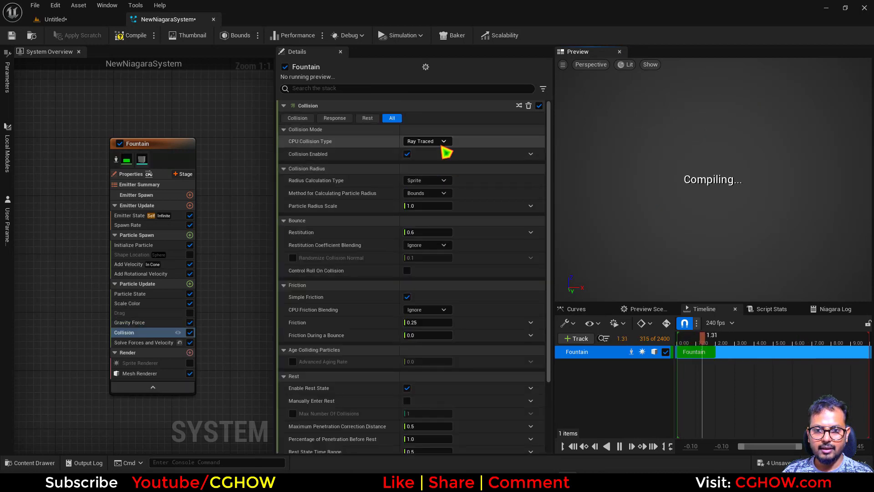
click(444, 141)
click(444, 165)
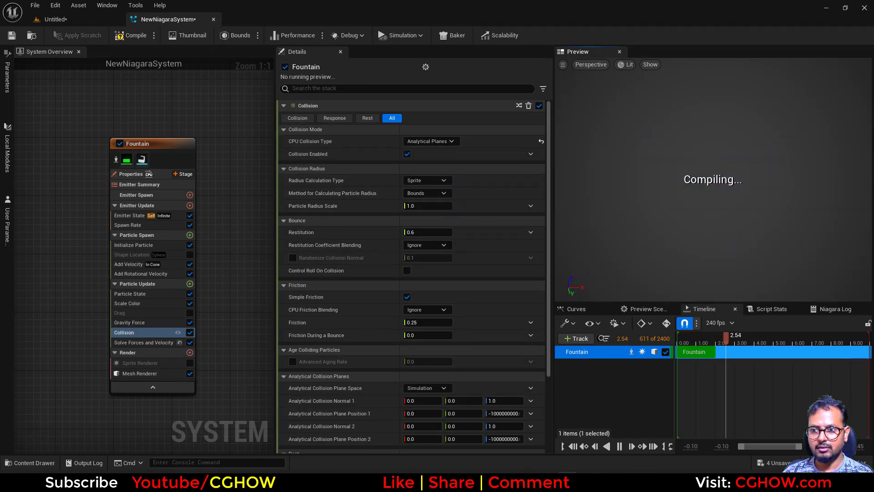
Set the Z value of Analytical Collision Plane Positions 1 and 2 to 0.
click(504, 413)
text(0)
key(Return)
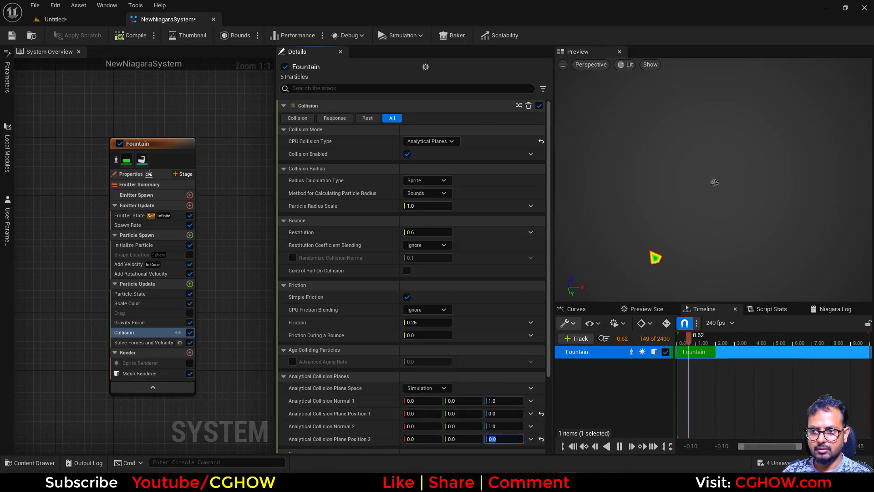
Set the Z value of the Position Offset in Initialize Particle to 20, after trying 5.
click(150, 245)
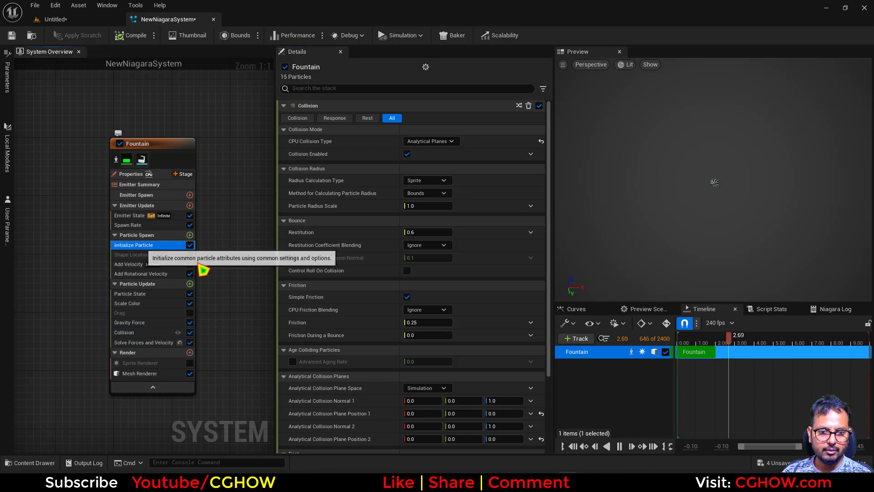
click(506, 224)
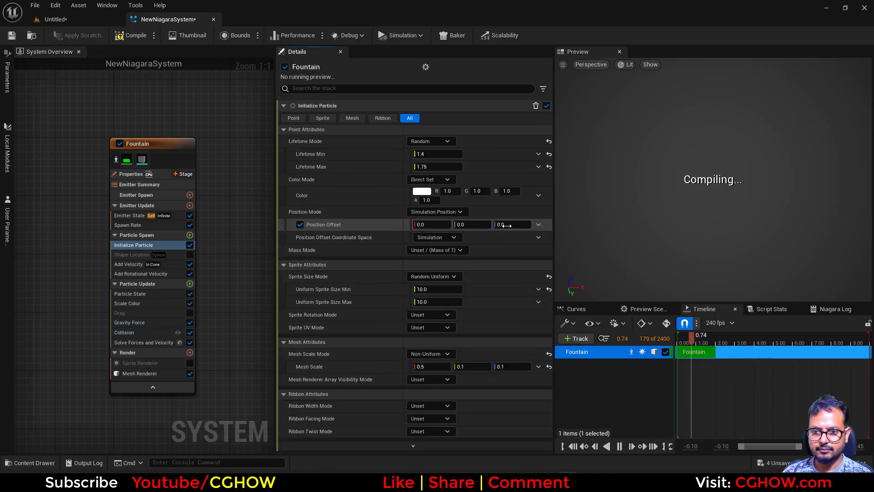
text(5)
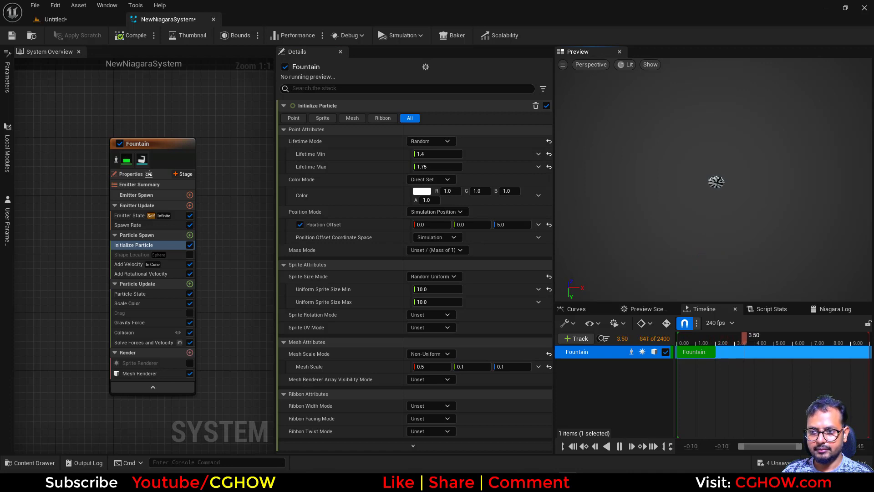
click(510, 225)
text(20)
key(Return)
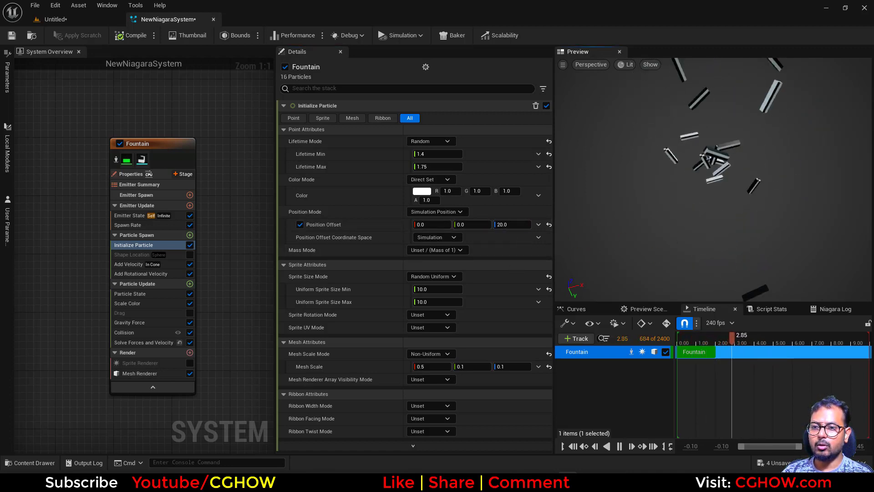
Set both Lifetime Min and Lifetime Max in Initialize Particle to 5.
click(435, 167)
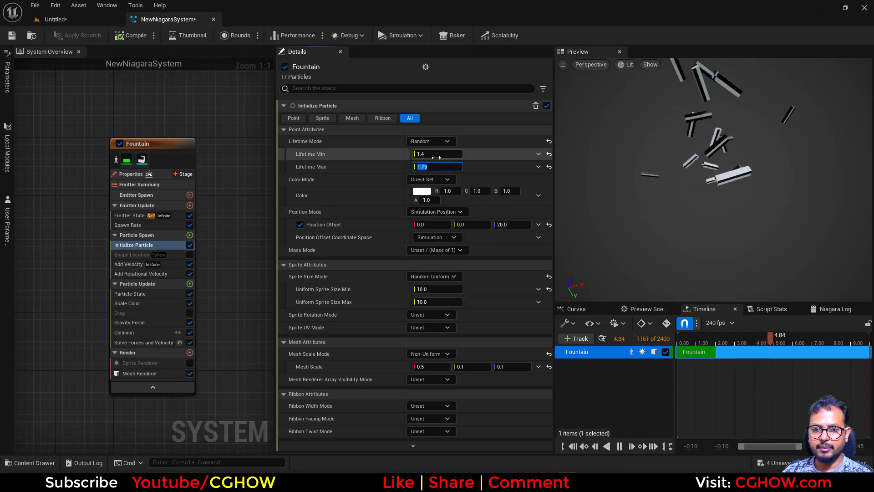
text(5)
key(Return)
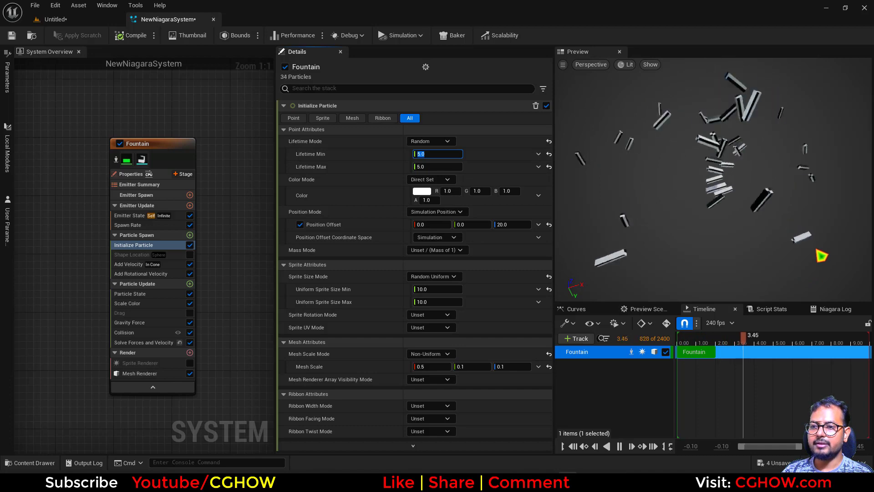
Re-enable the Drag module in Particle Update and examine how its rotational drag affects the bouncing meshes in the preview.
click(136, 313)
click(189, 312)
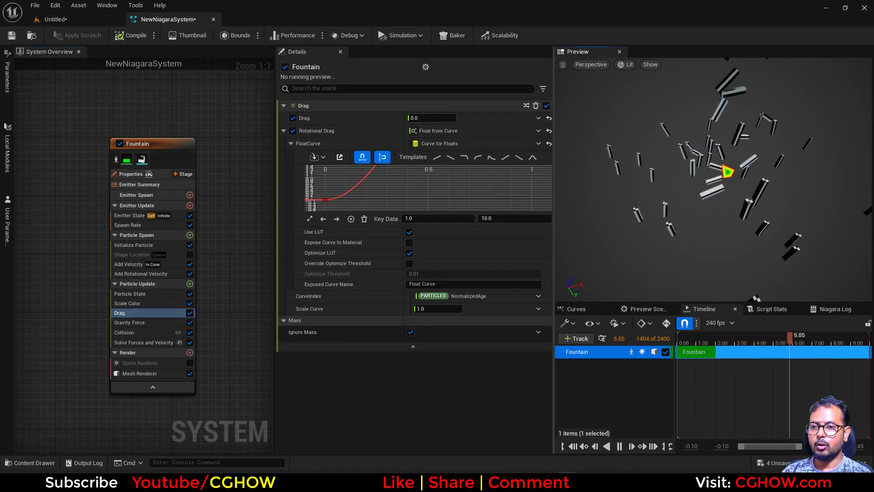
drag(723, 166, 773, 127)
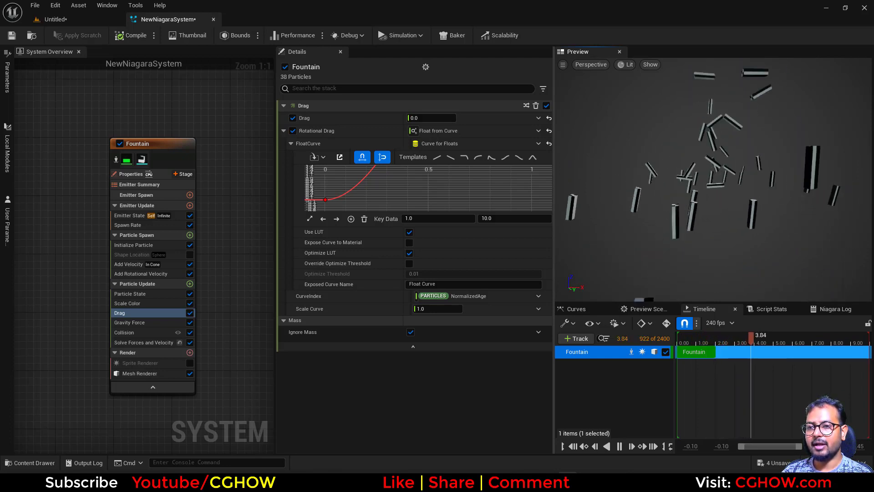
drag(778, 283, 778, 283)
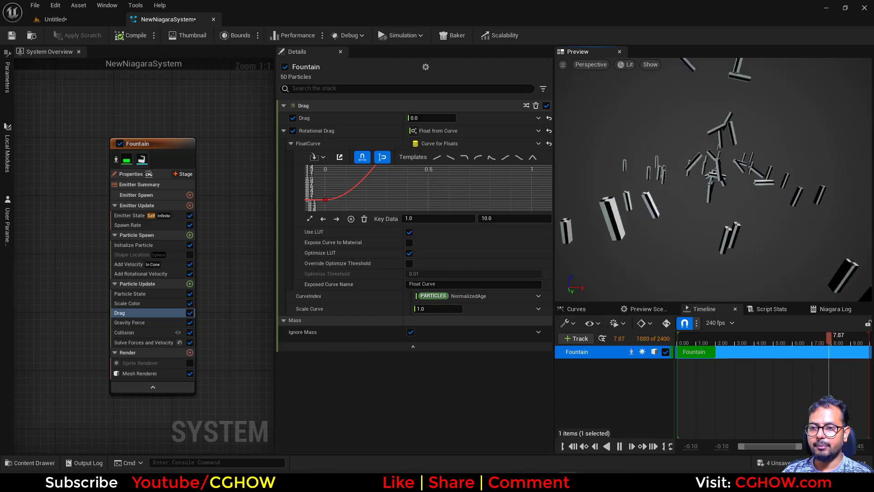